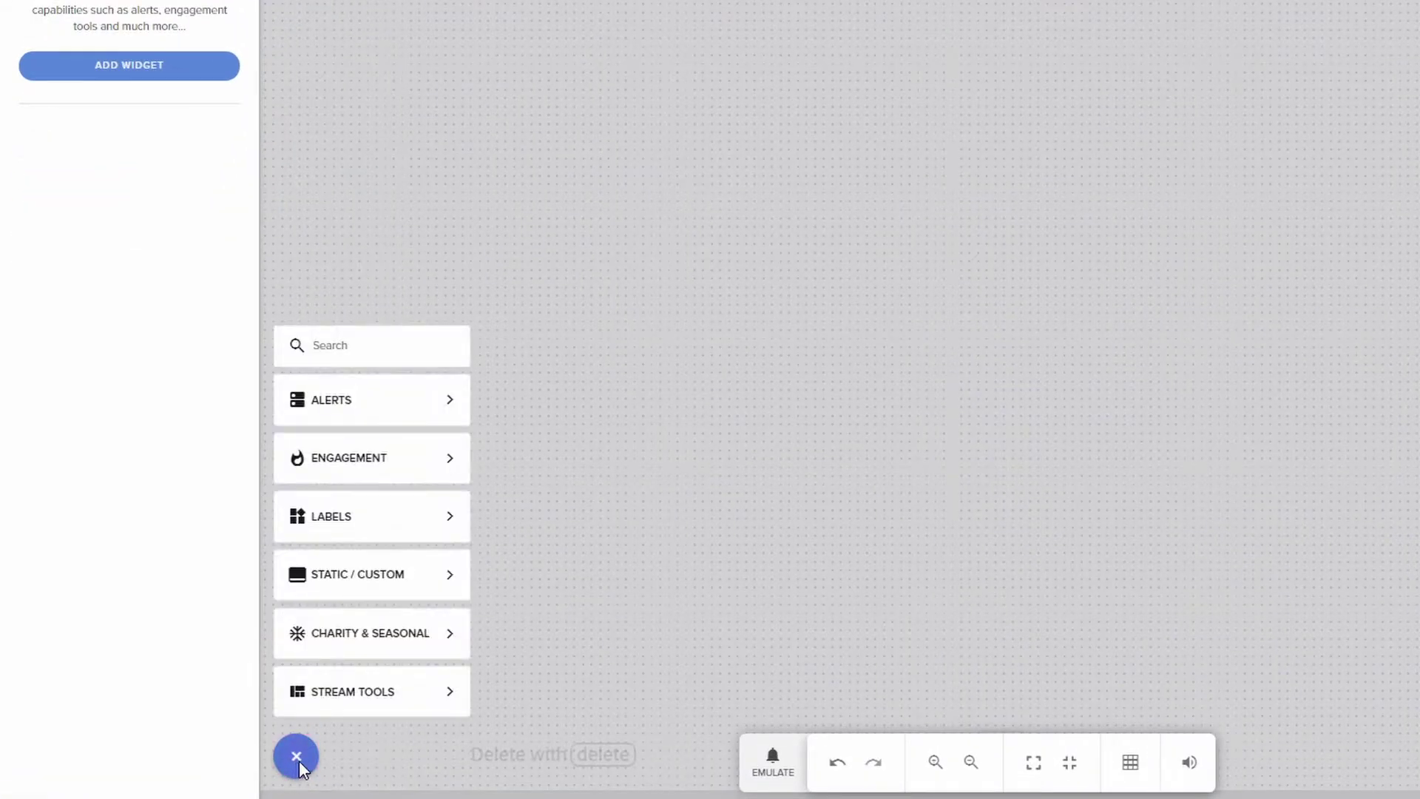
- Place a Text widget from Static / Custom onto the overlay canvas
mouse_move(369, 588)
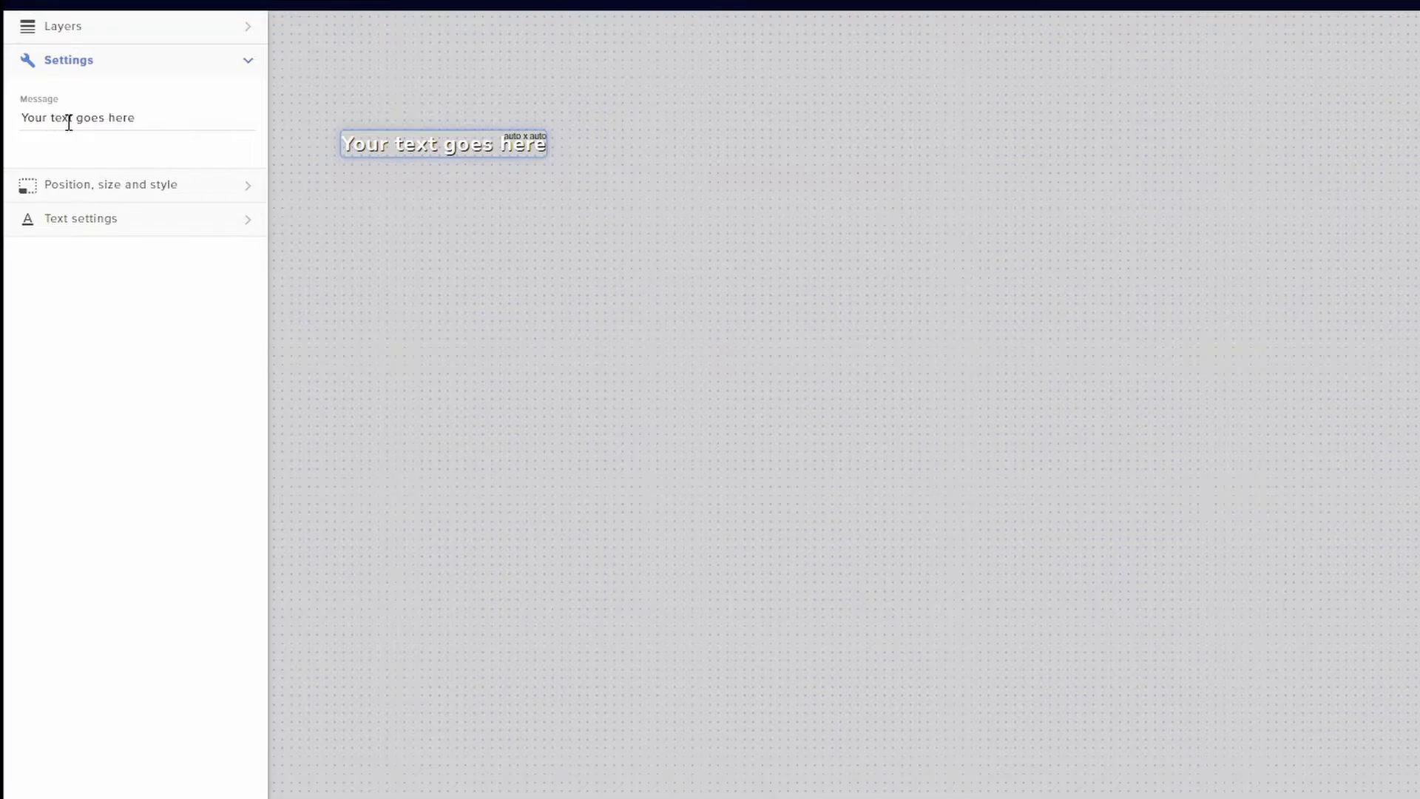
- Set the text widget's rotation to 0° under Position, size and style
click(165, 186)
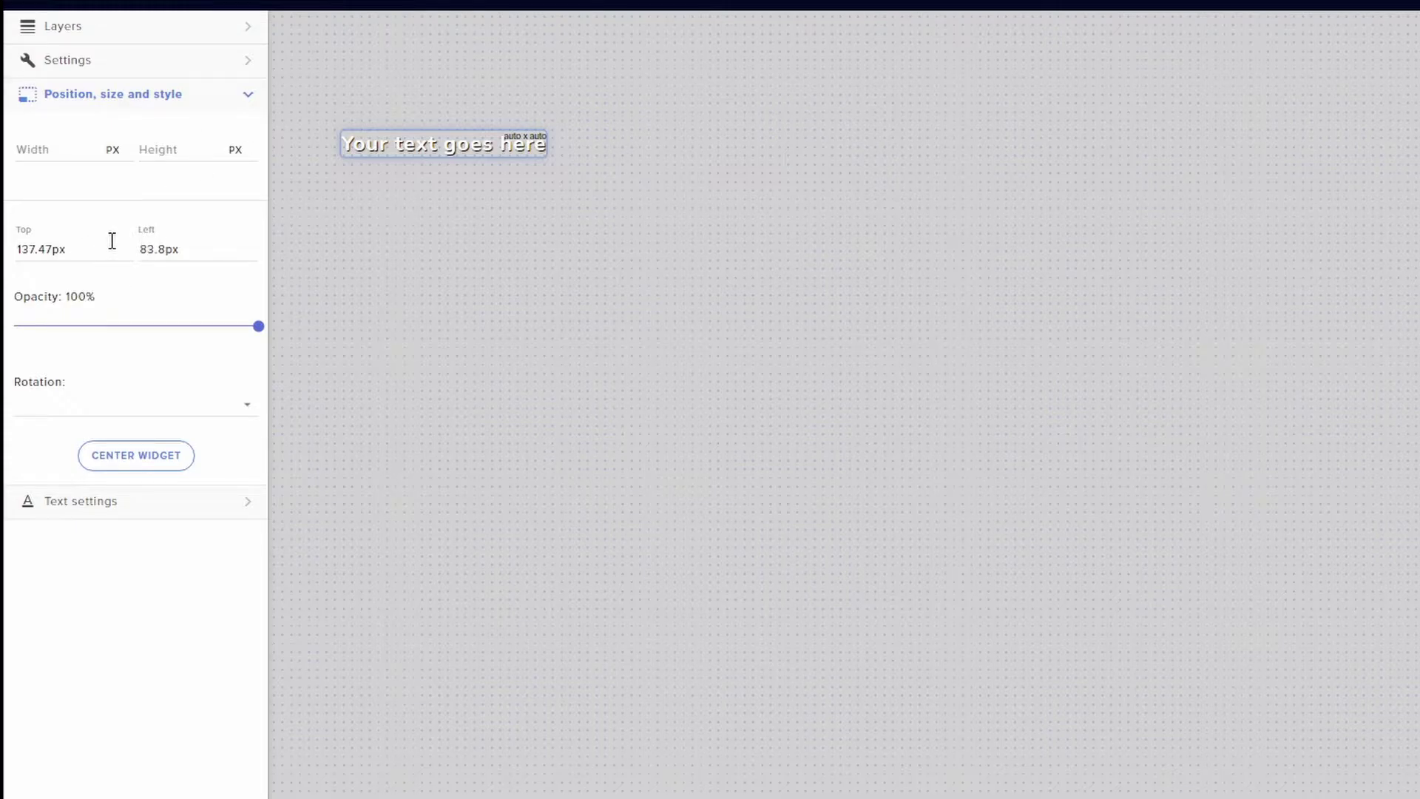
click(247, 407)
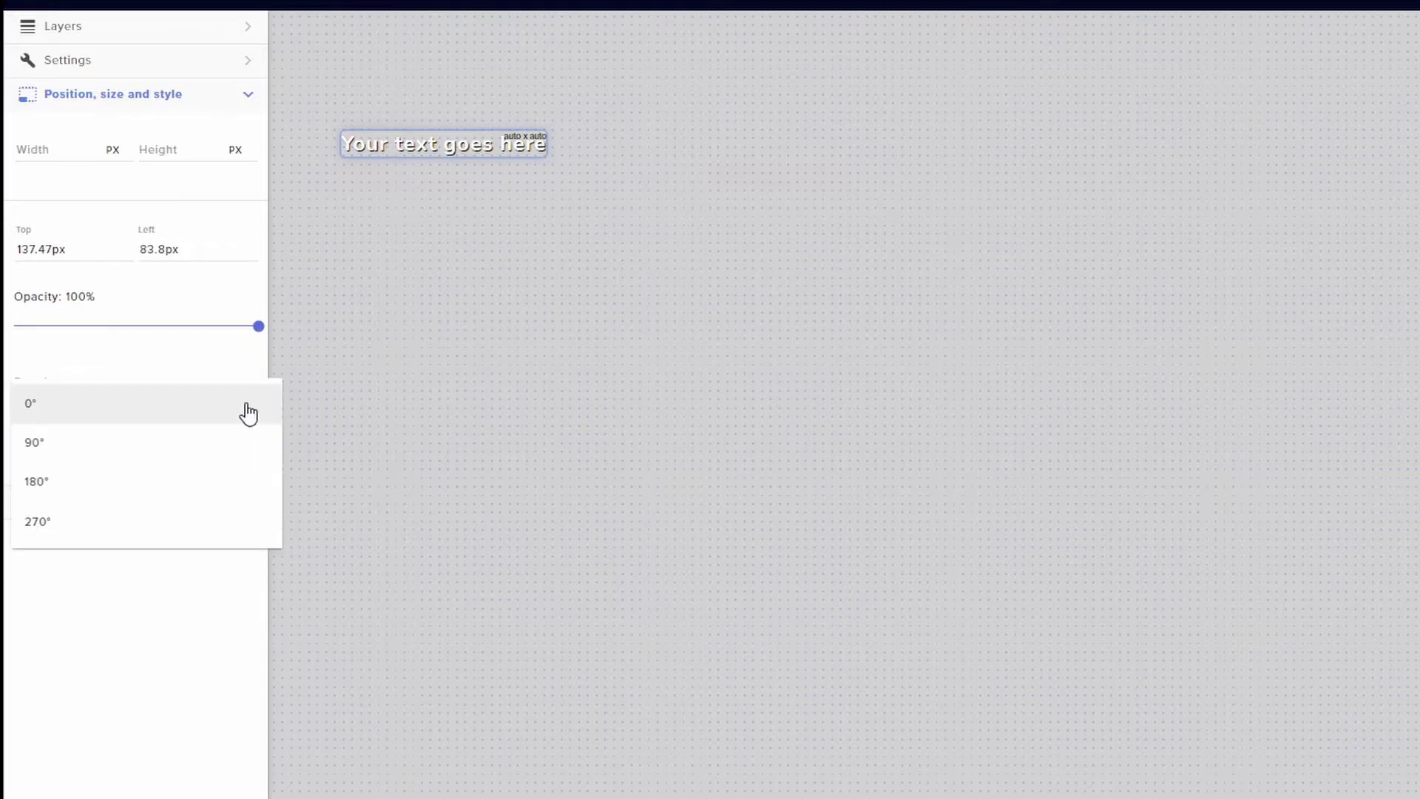
click(248, 411)
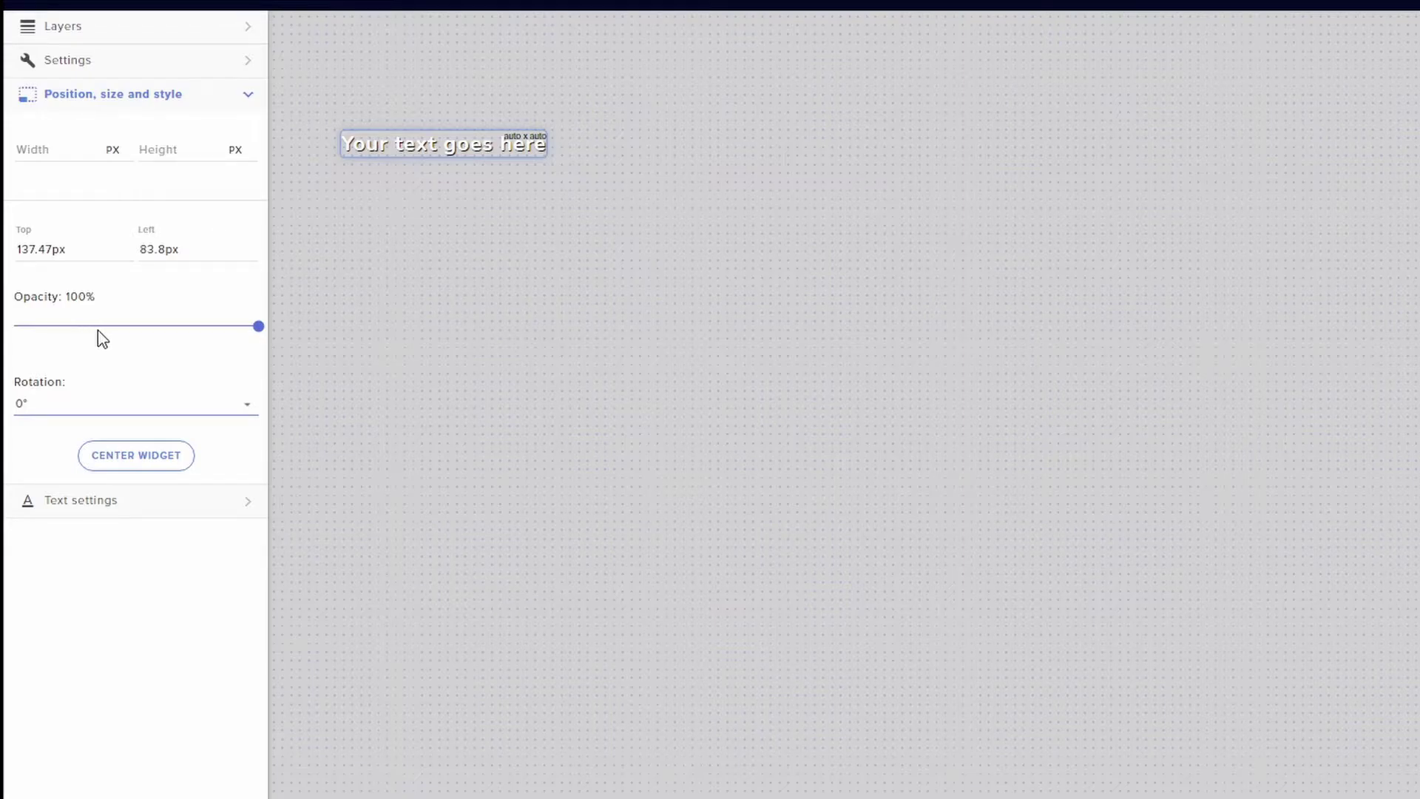
- Collapse the position section and raise the font size in Text settings to 52
click(148, 111)
click(148, 111)
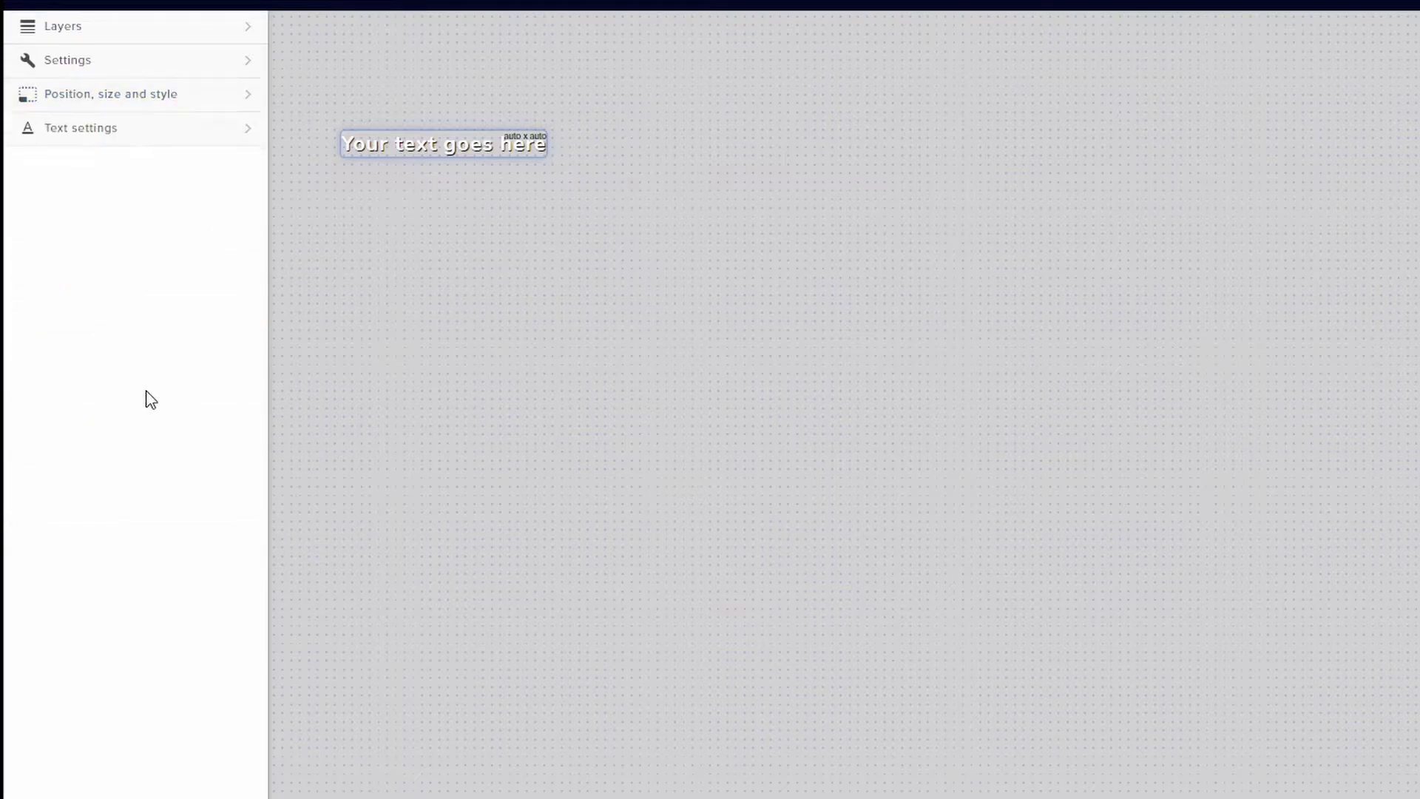
click(140, 136)
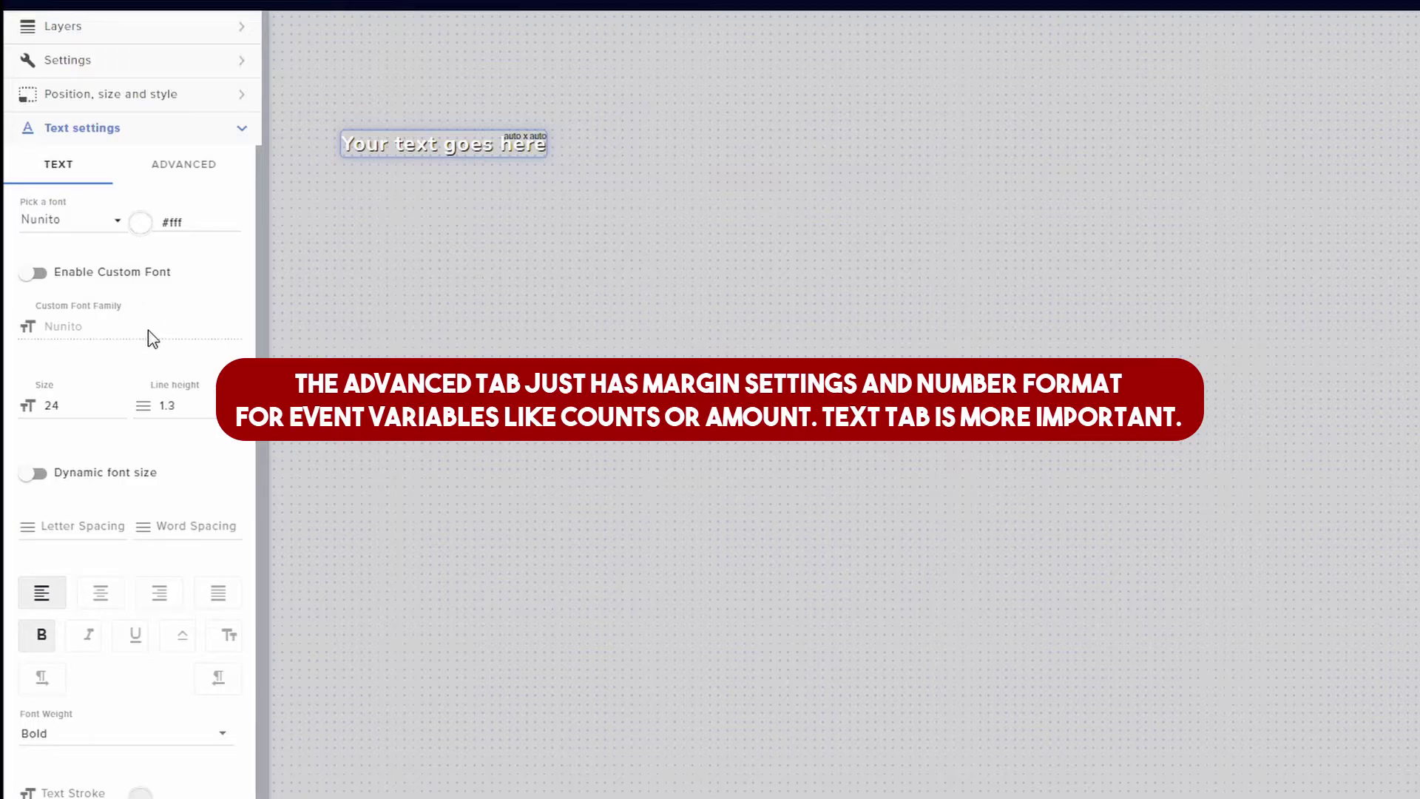
click(120, 403)
drag(119, 404, 119, 404)
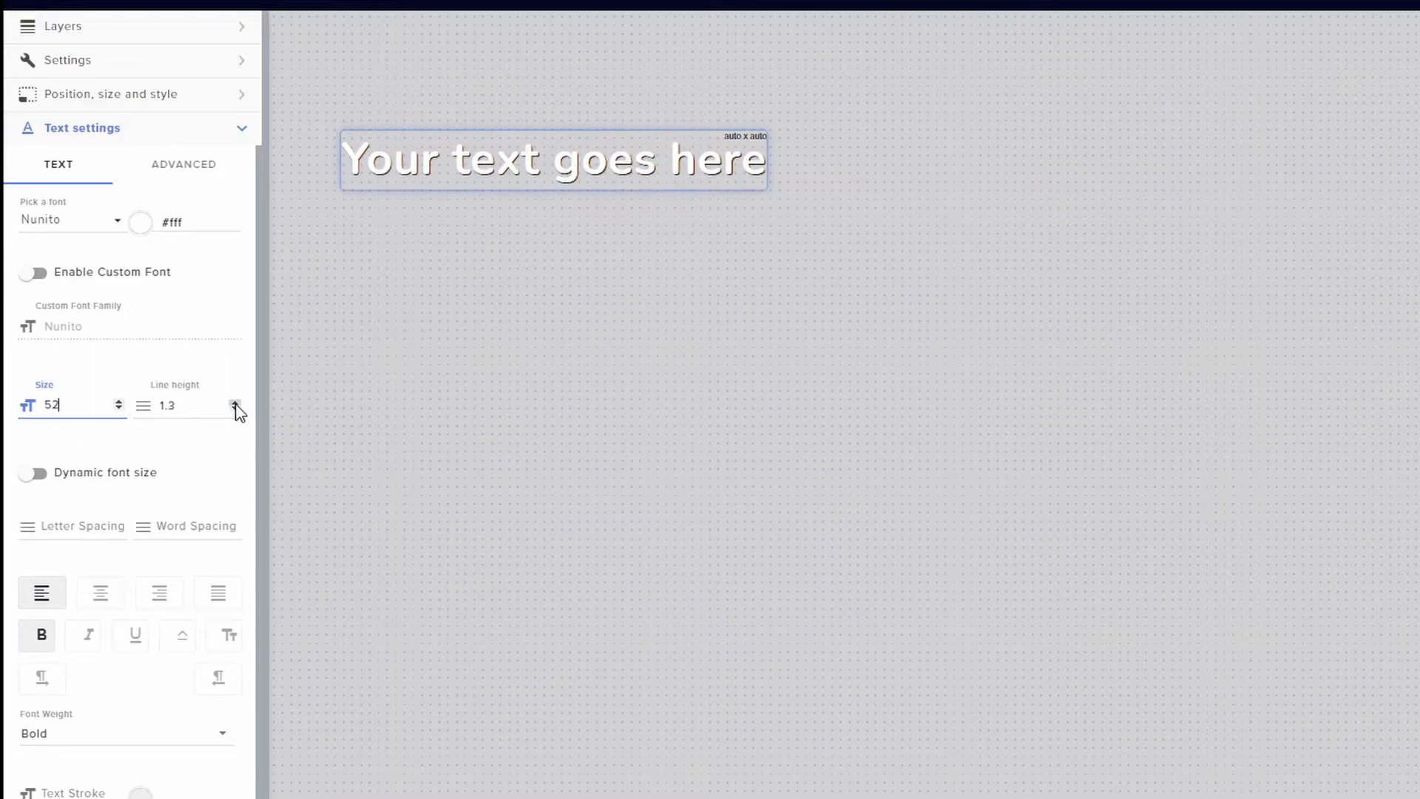
- Set line height to 1, letter spacing to 2.4 and word spacing to 2.5
drag(235, 403, 235, 410)
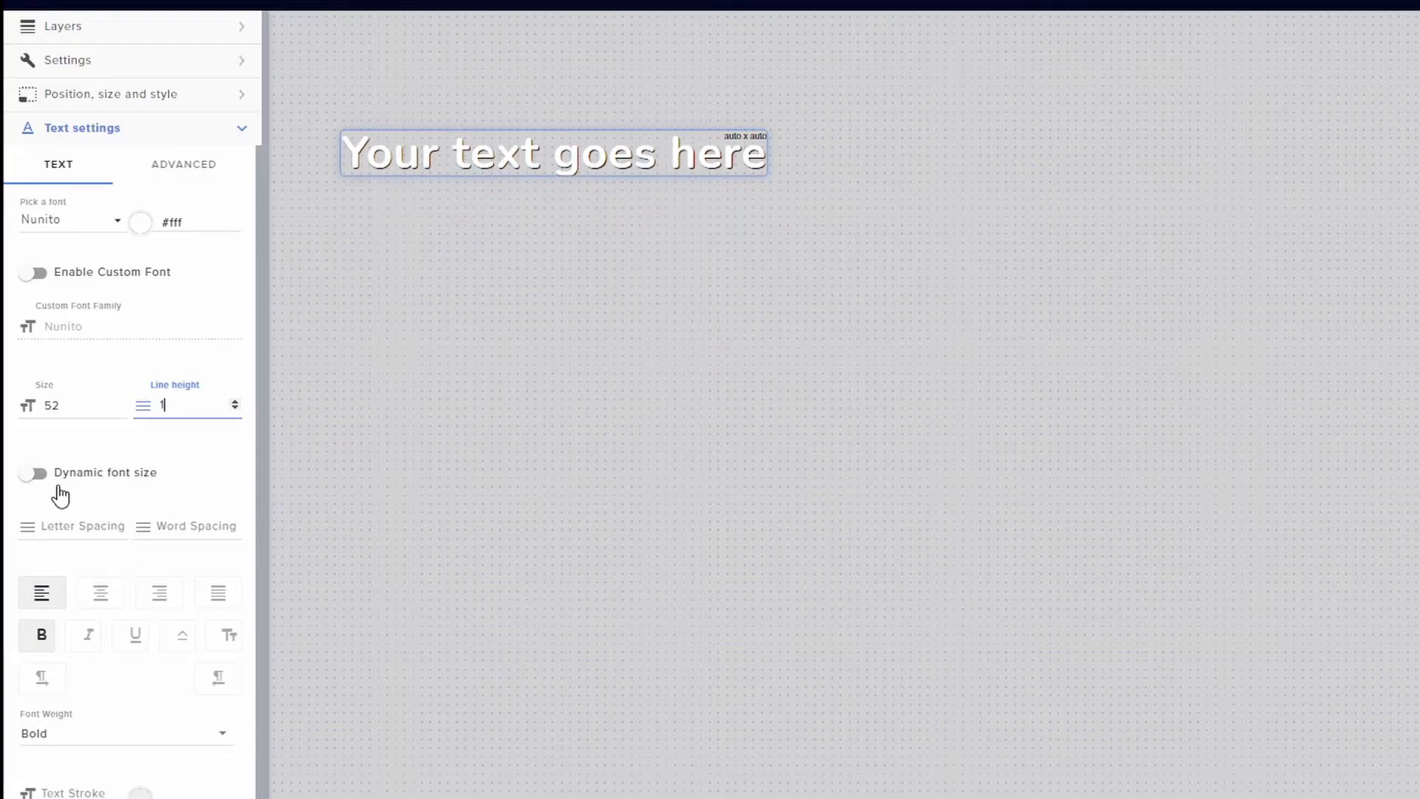
scroll(96, 416, down, 2)
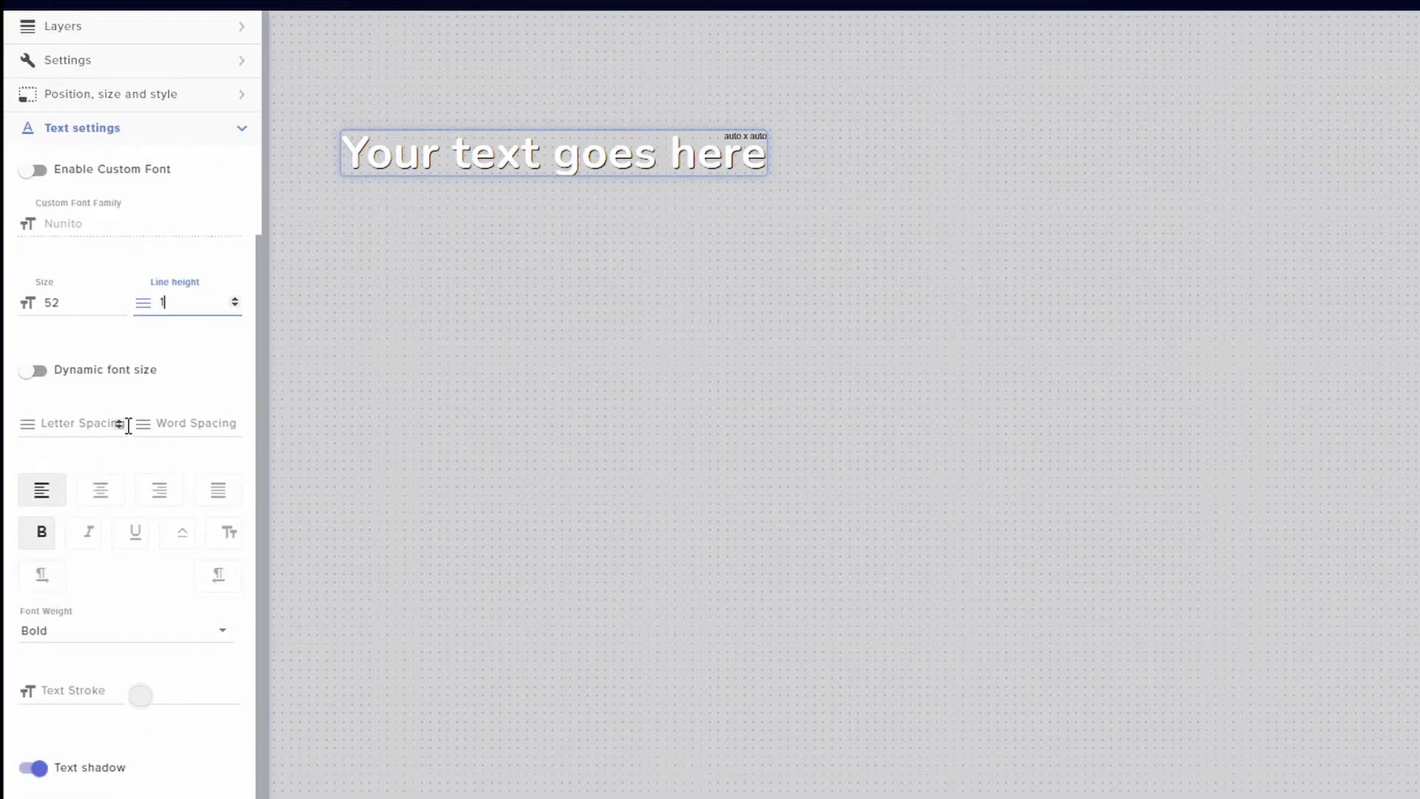
click(119, 421)
click(119, 421)
click(119, 421)
click(119, 421)
click(119, 421)
click(119, 421)
click(119, 421)
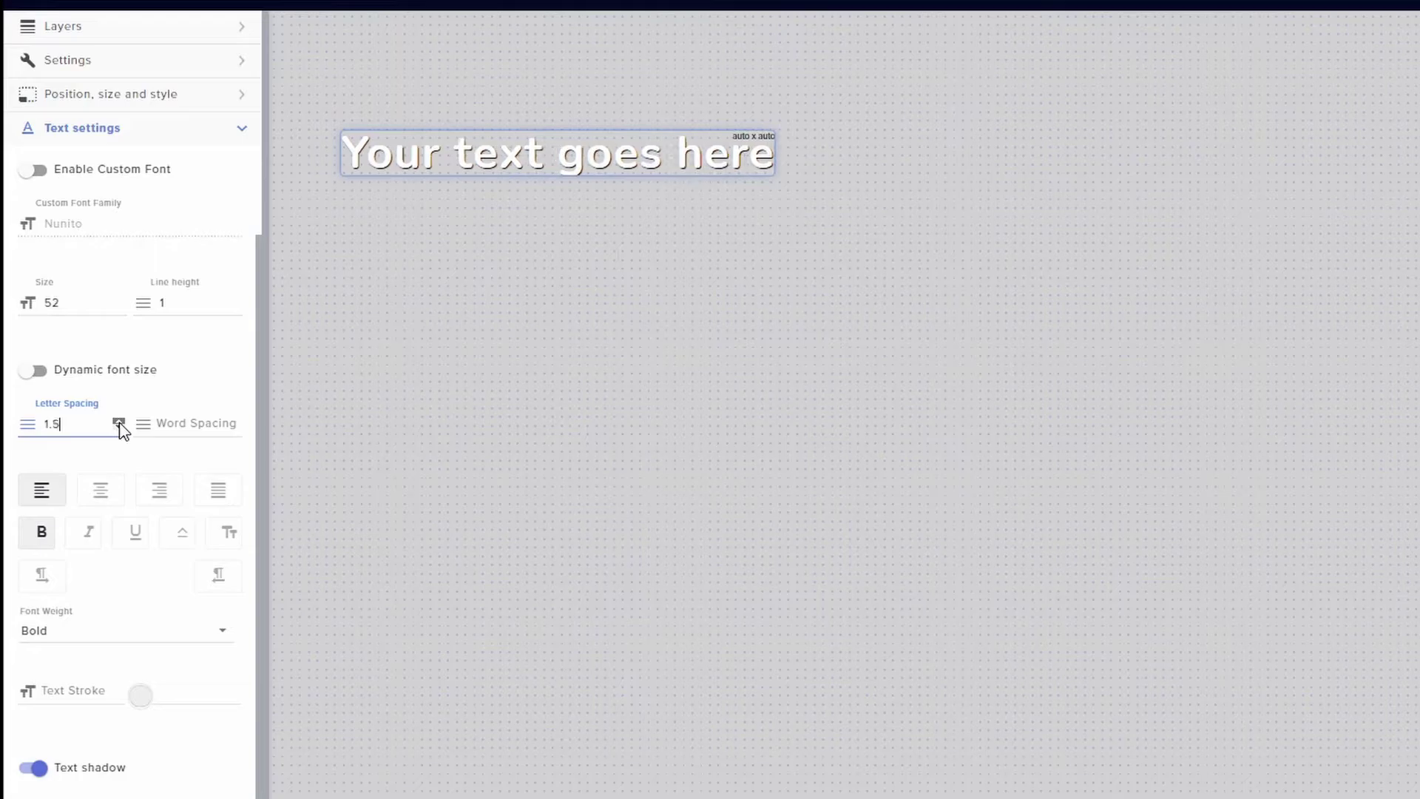
click(235, 421)
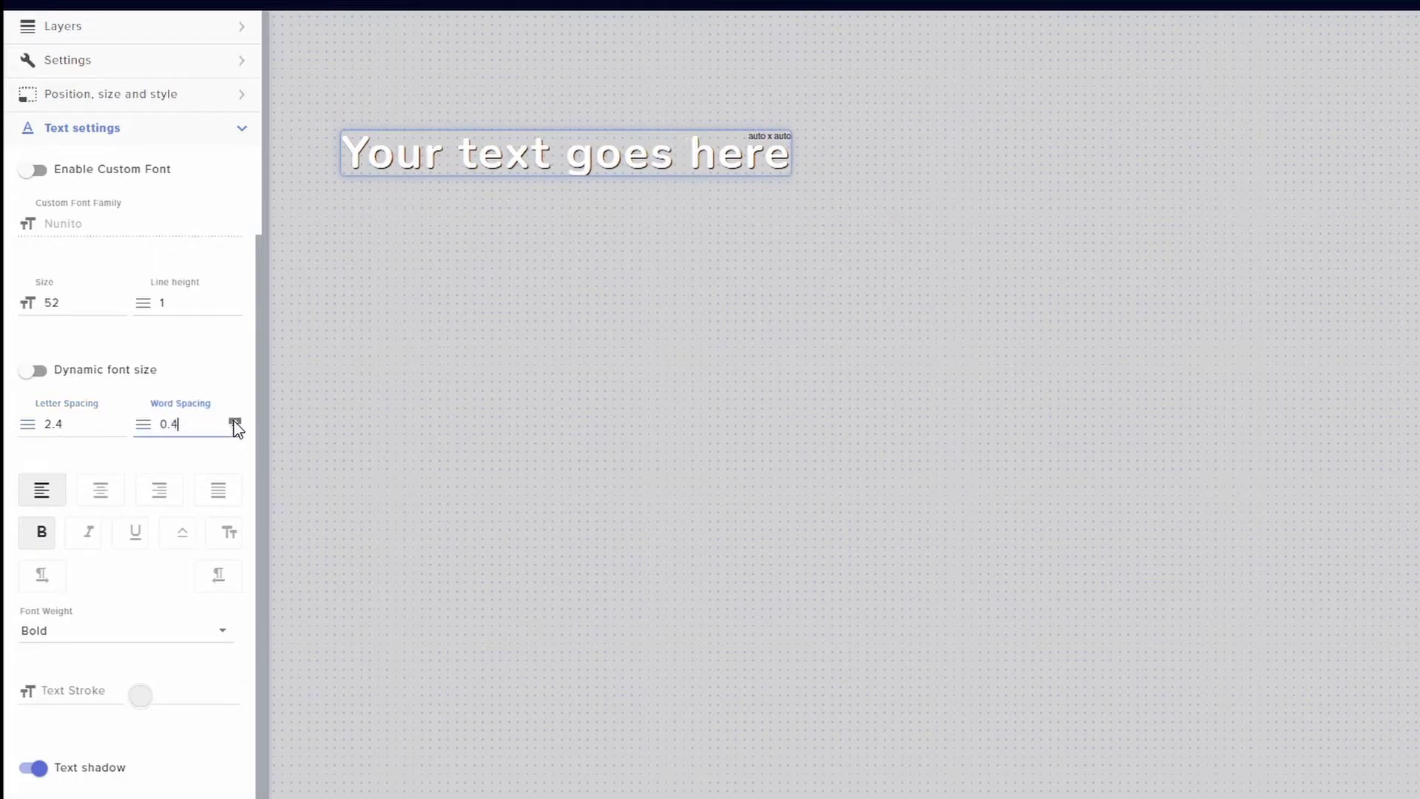
click(234, 421)
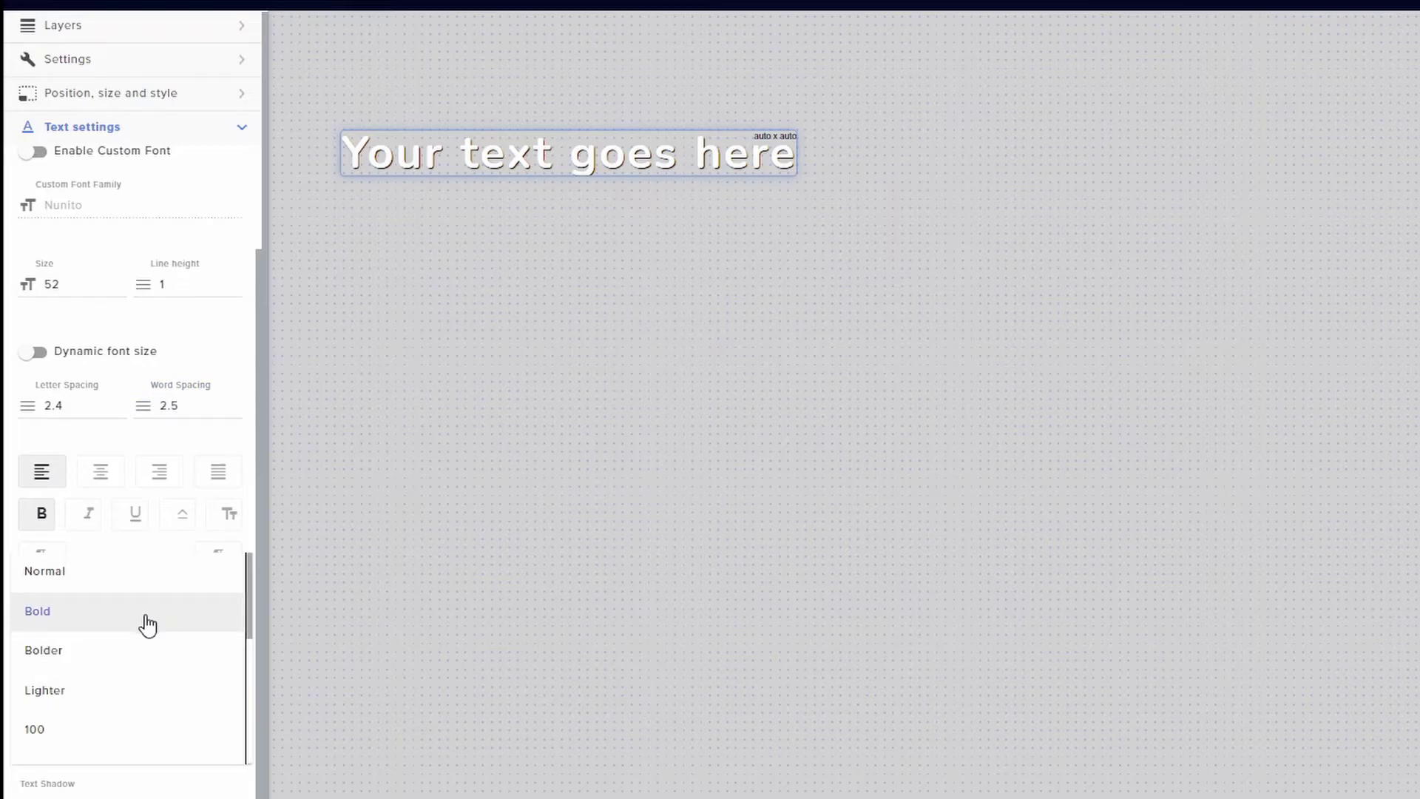
click(117, 688)
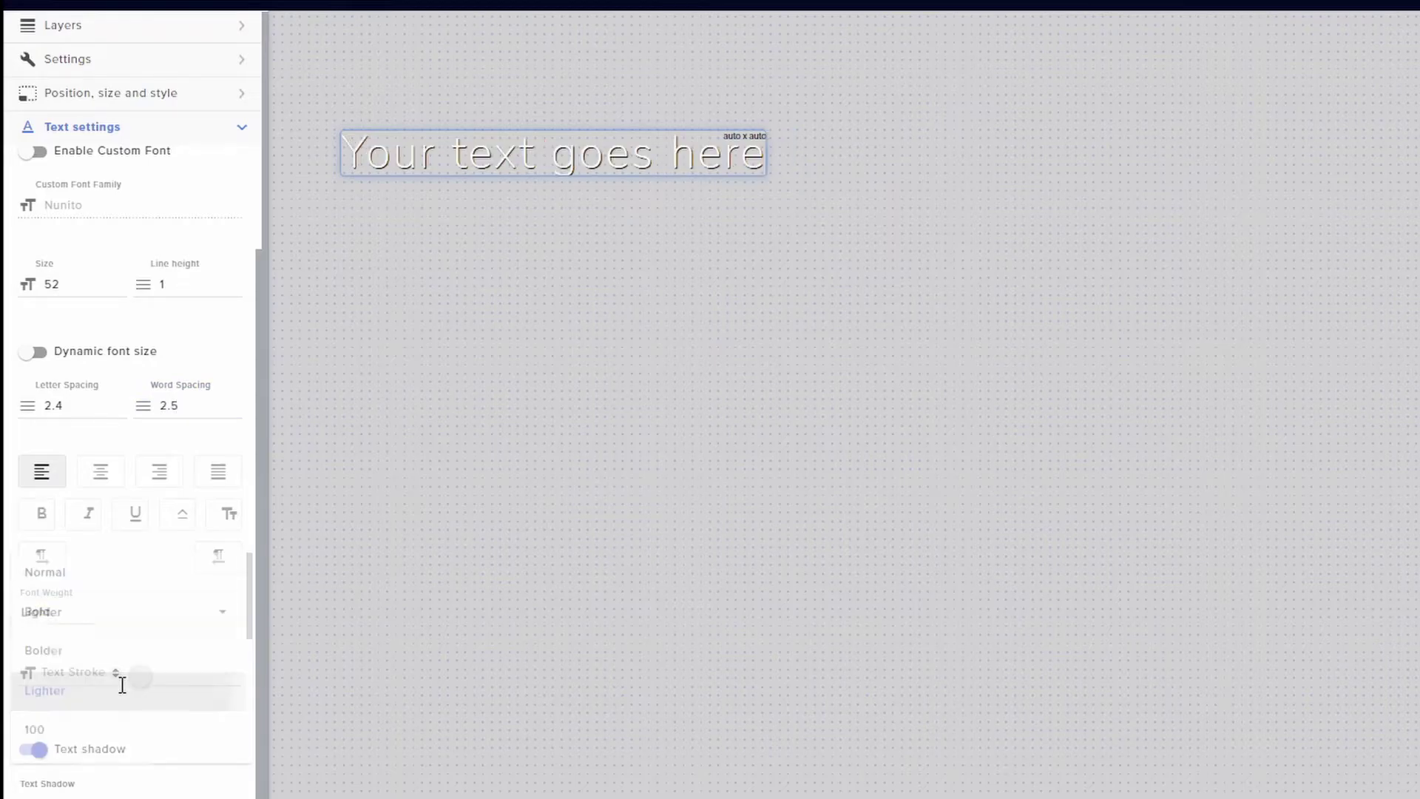
click(146, 609)
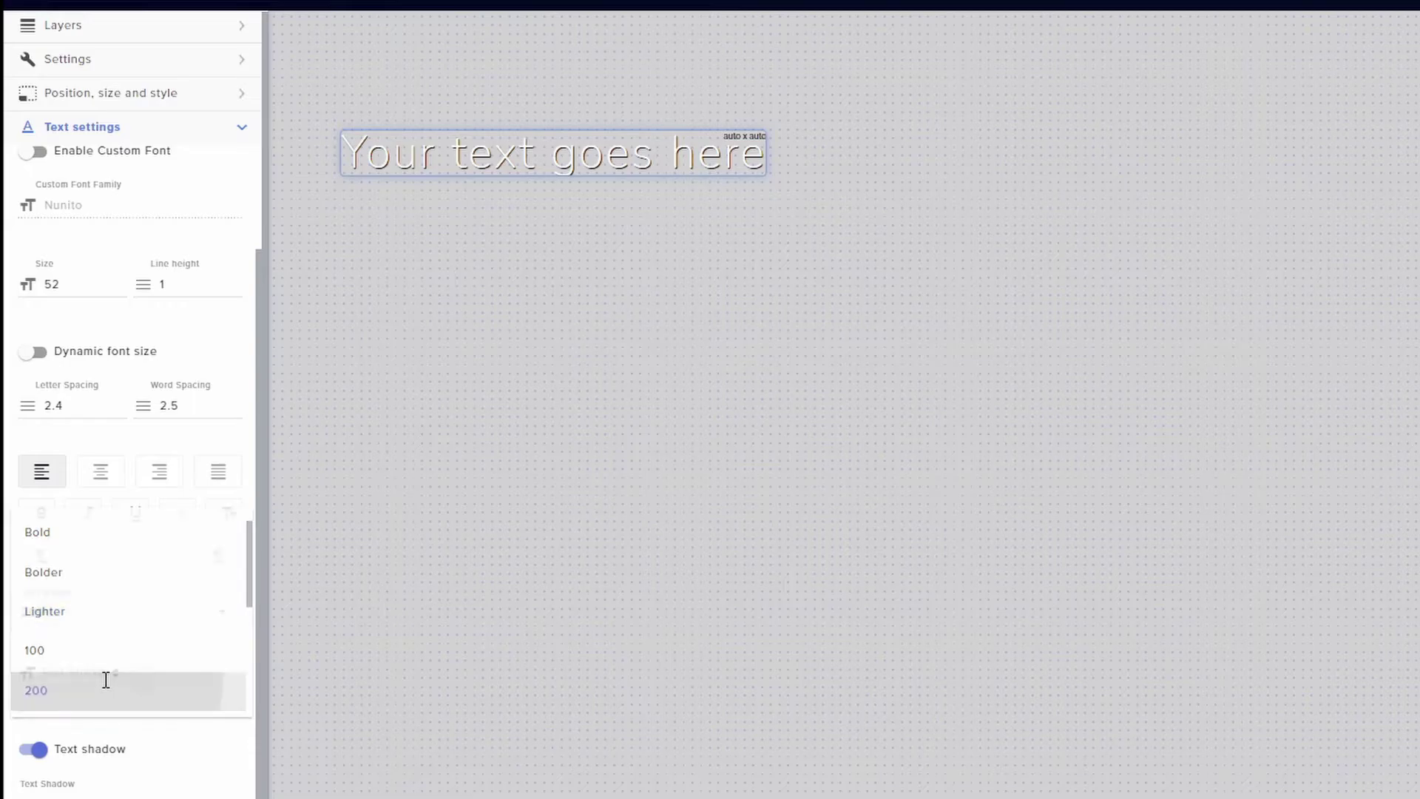
click(106, 680)
click(108, 623)
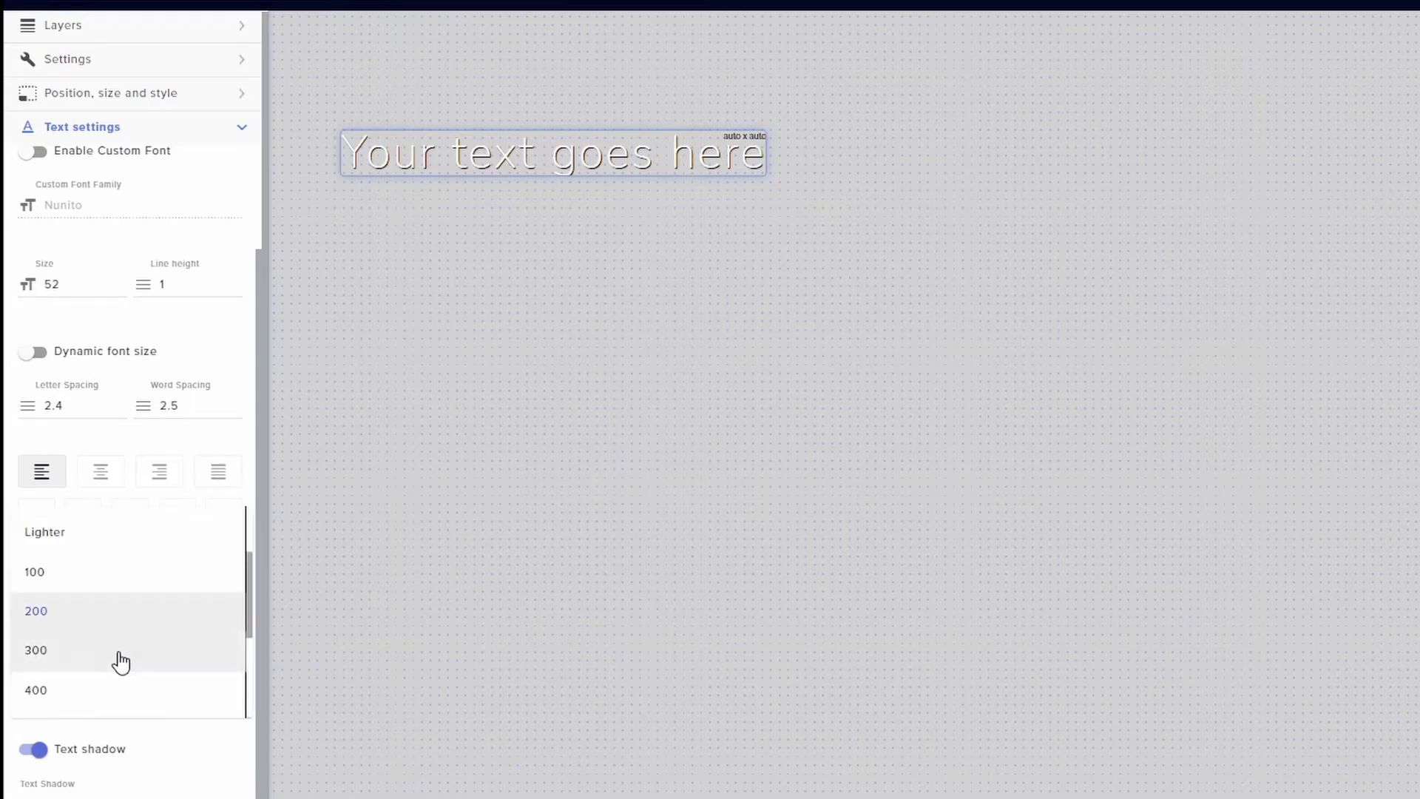
scroll(118, 661, down, 3)
click(106, 687)
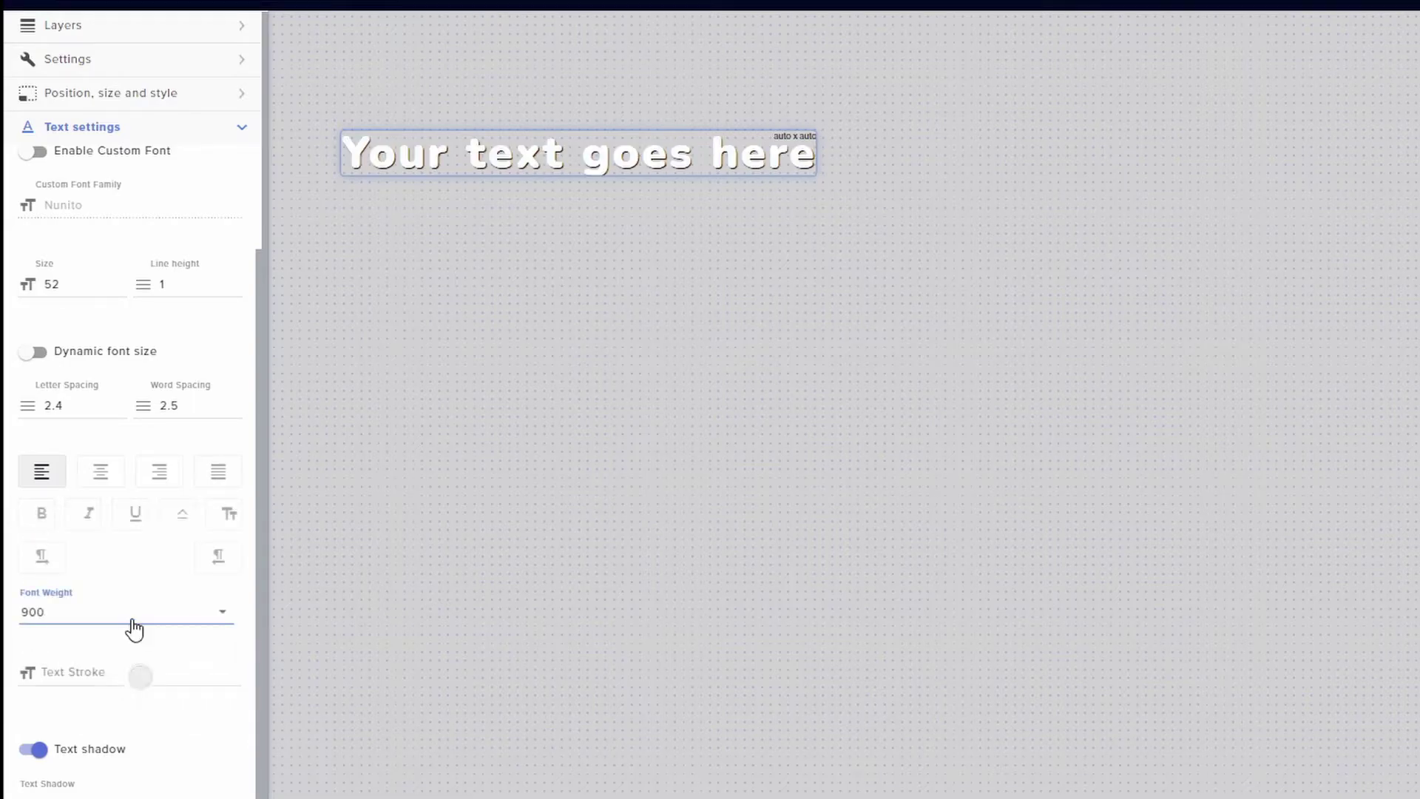
click(111, 615)
scroll(85, 562, up, 4)
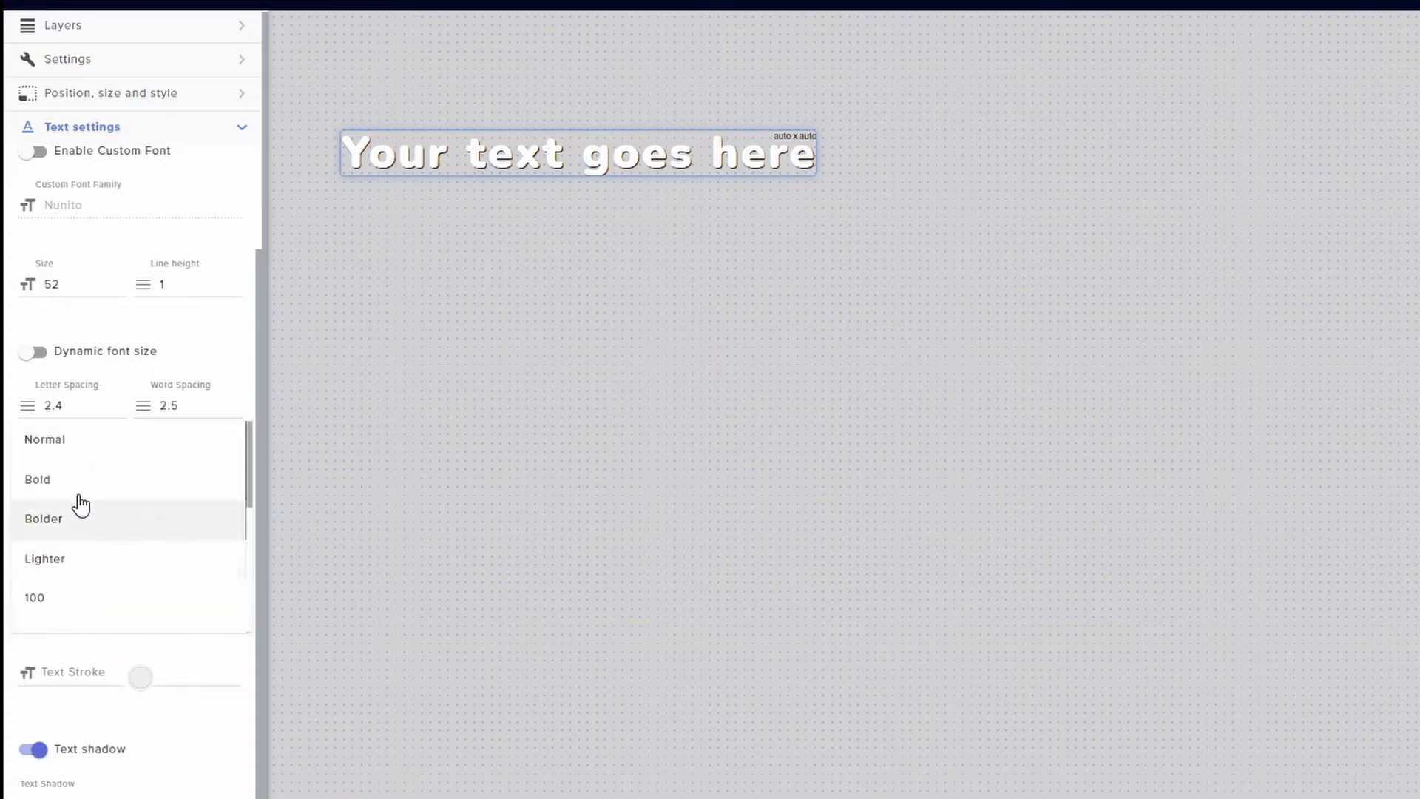
click(79, 443)
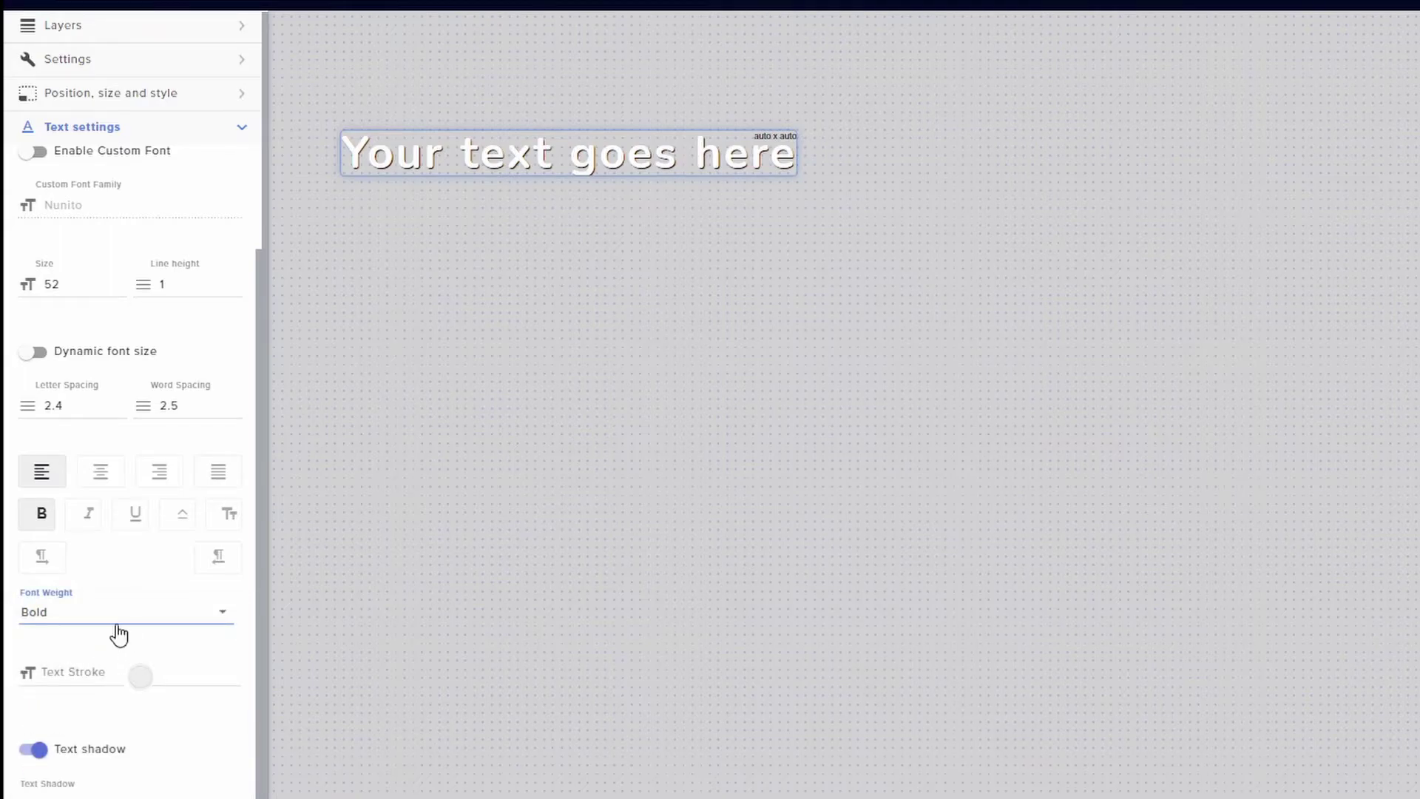
- Set the black text stroke width to 1.43
click(115, 672)
click(115, 672)
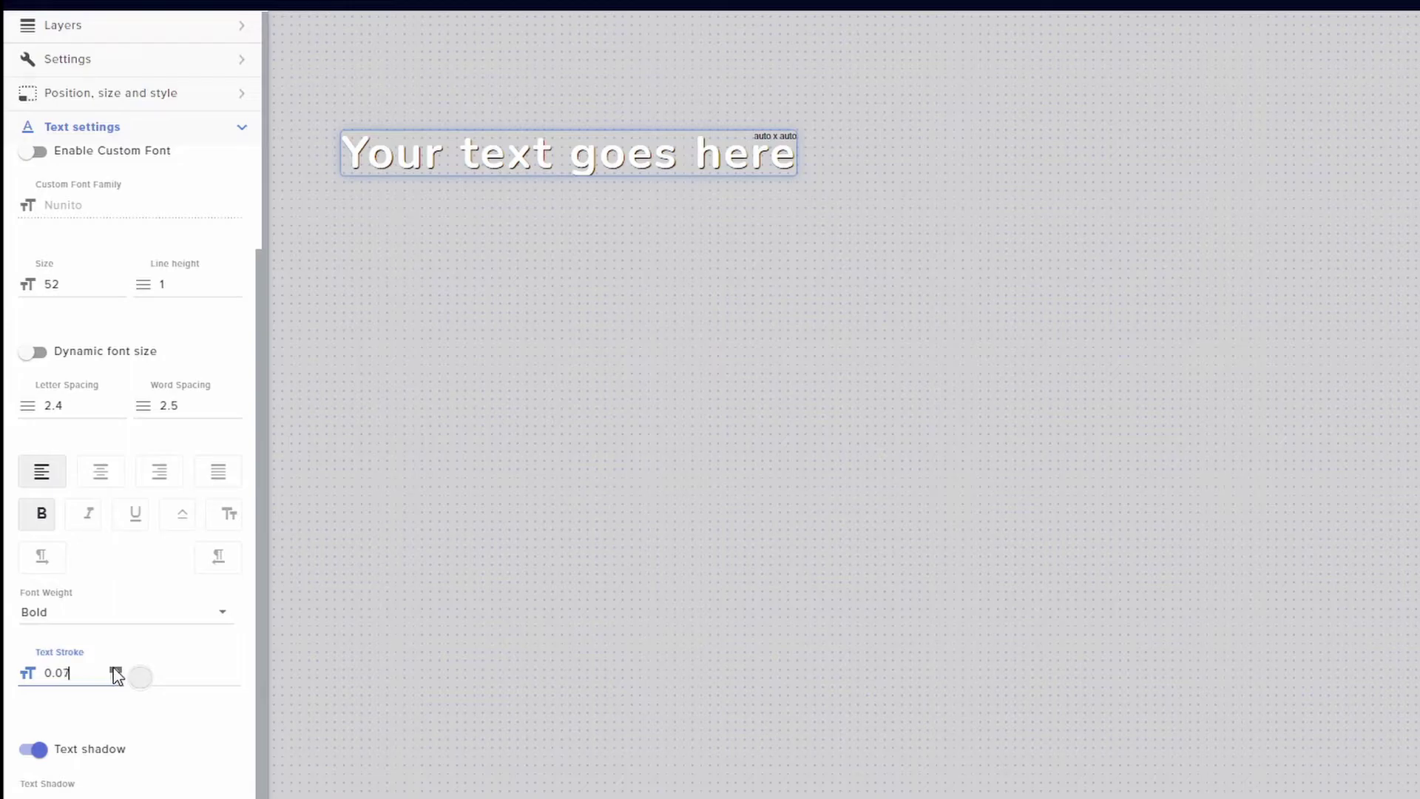
click(116, 672)
click(140, 677)
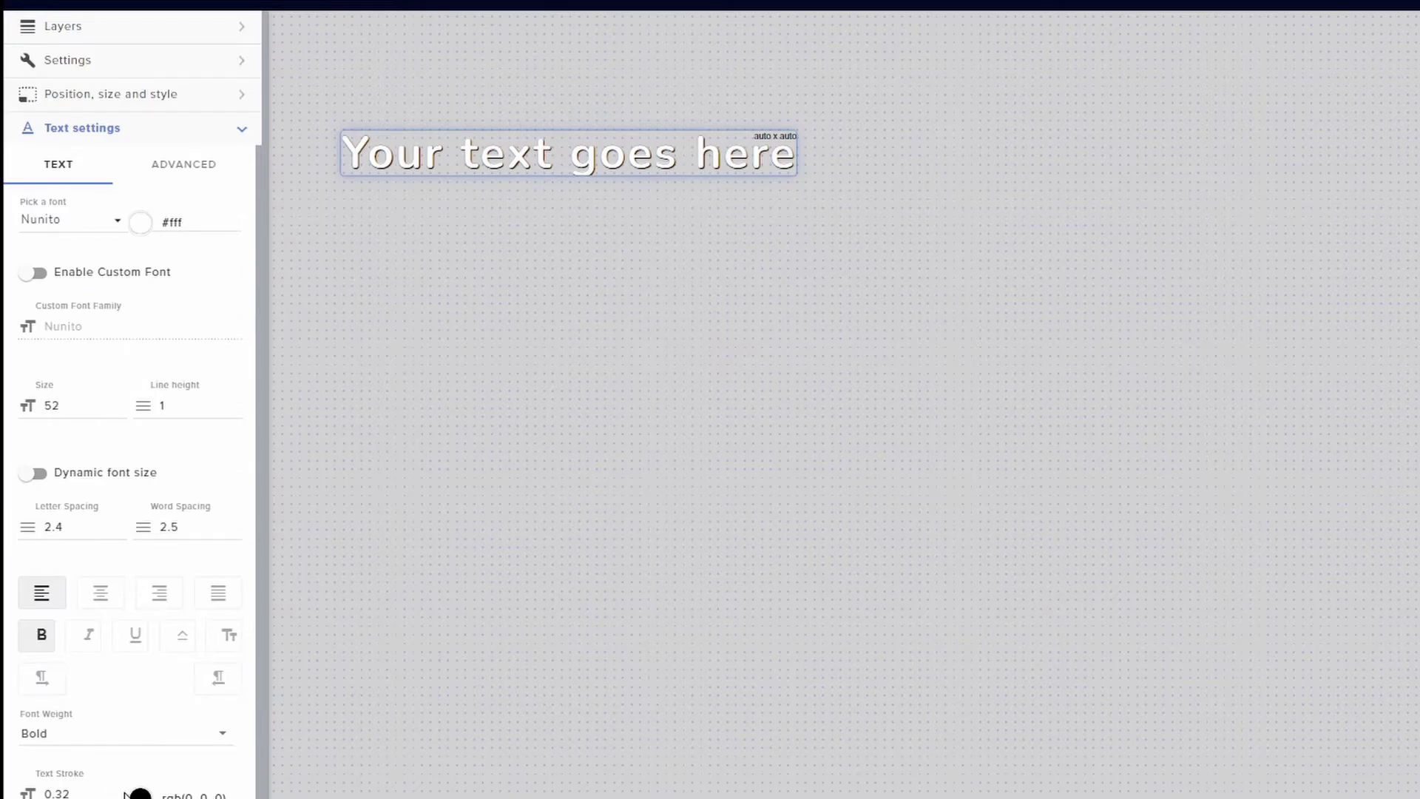
click(116, 791)
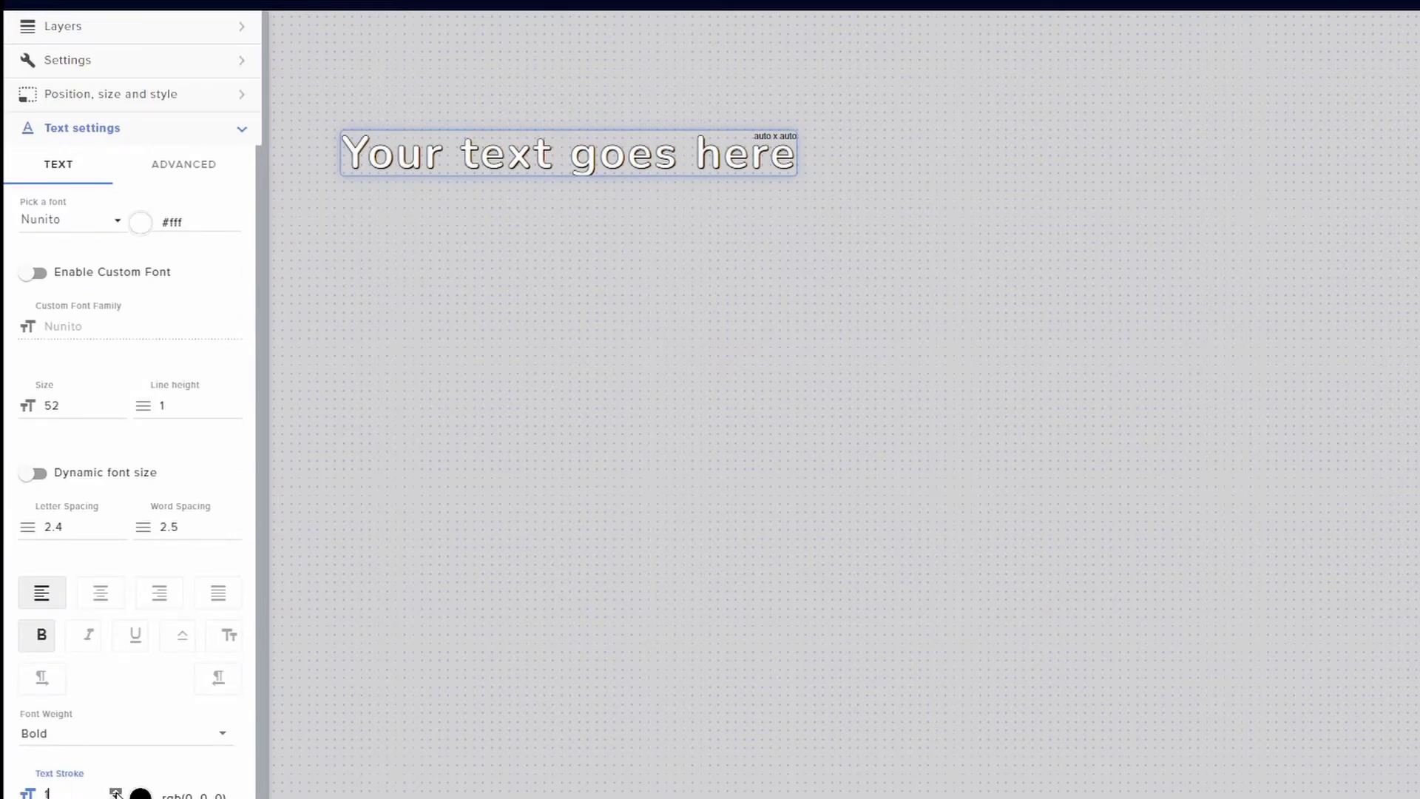
text(1.43)
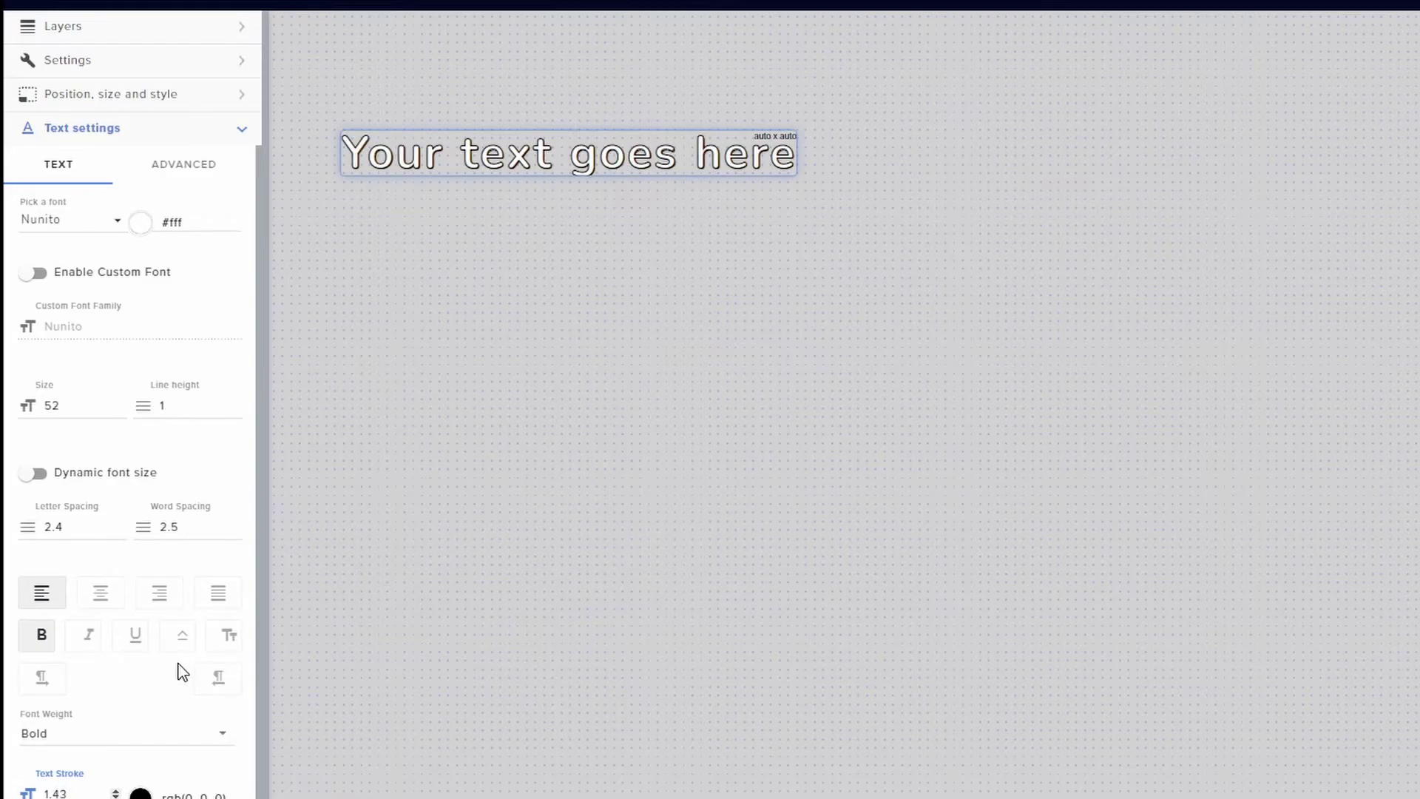
scroll(136, 711, down, 2)
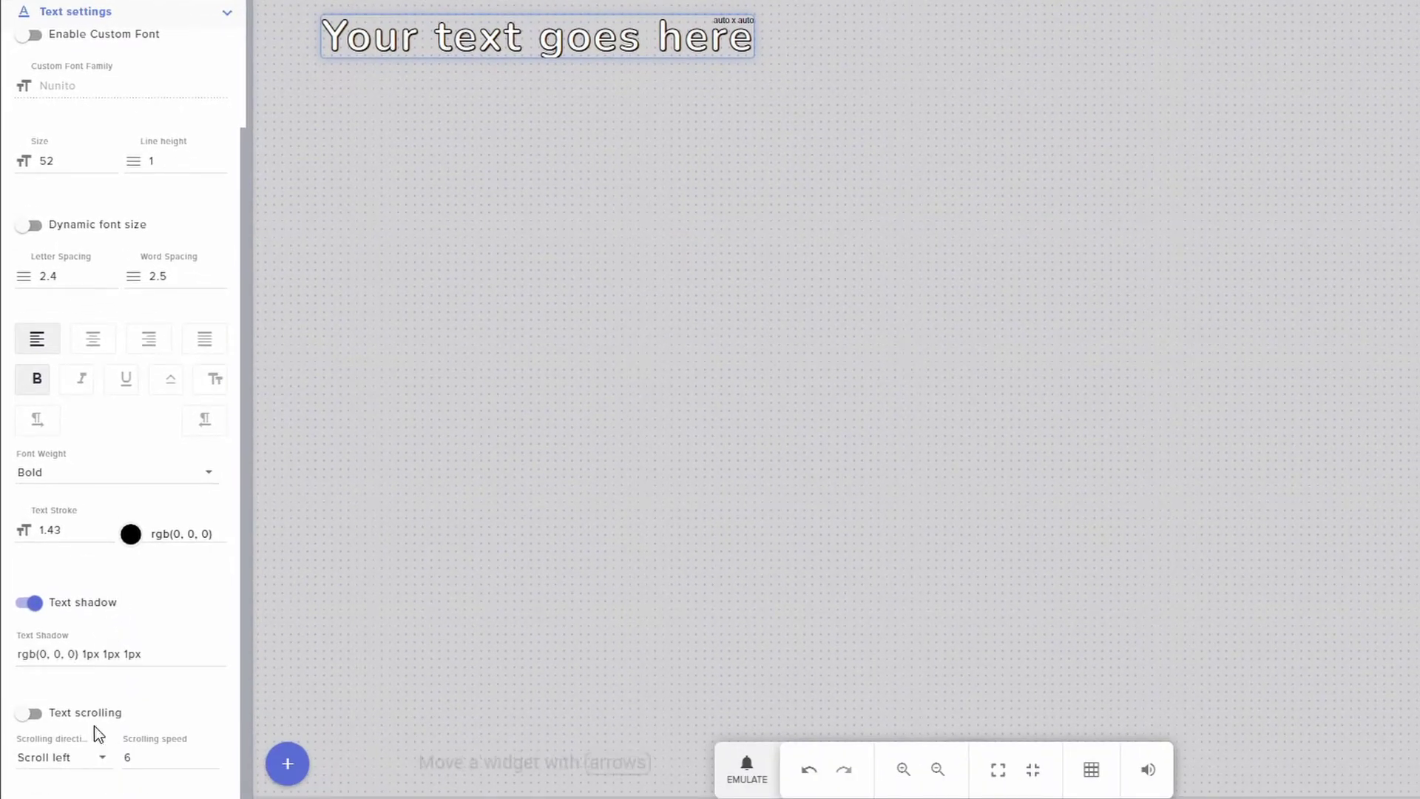
- Turn on text scrolling with the direction set to Scroll left
click(29, 714)
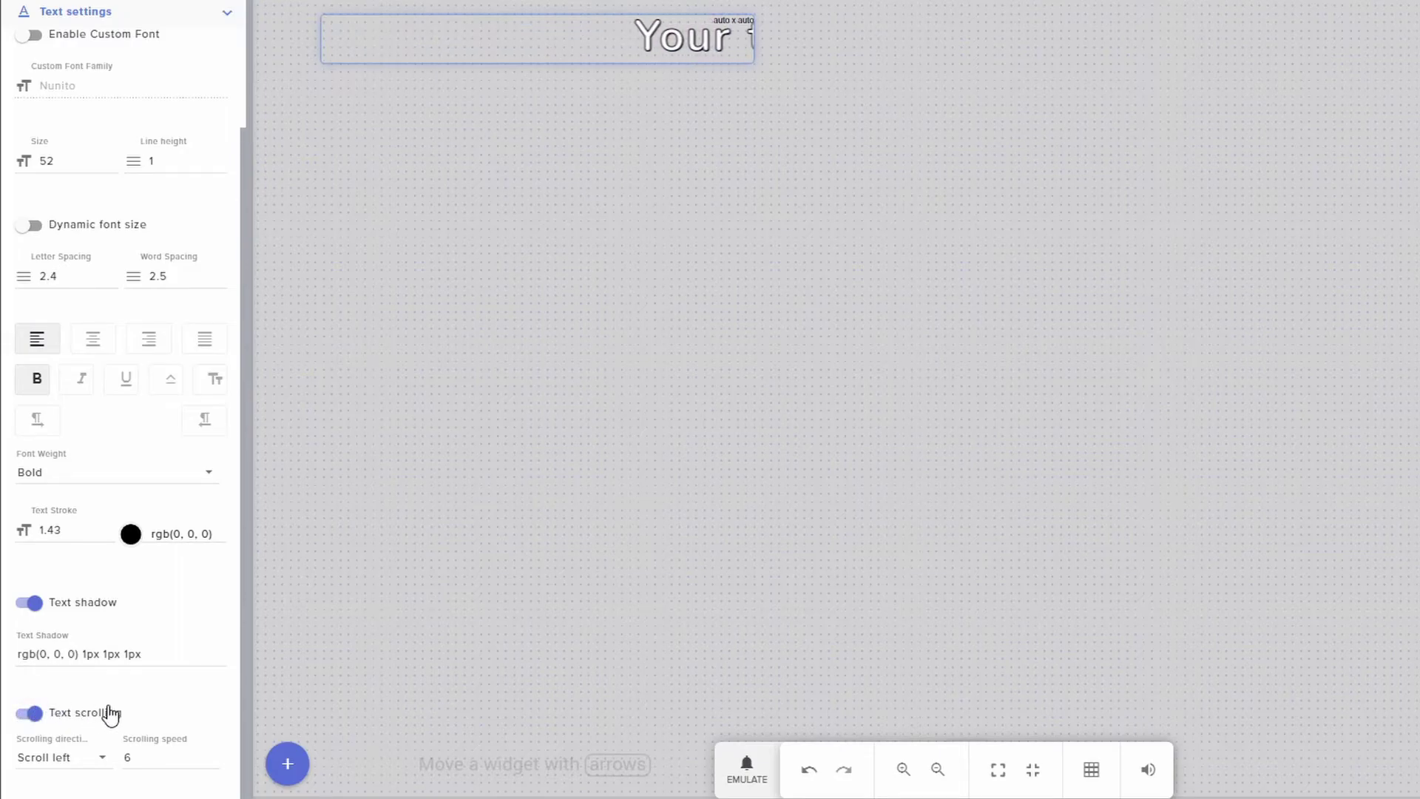
click(104, 759)
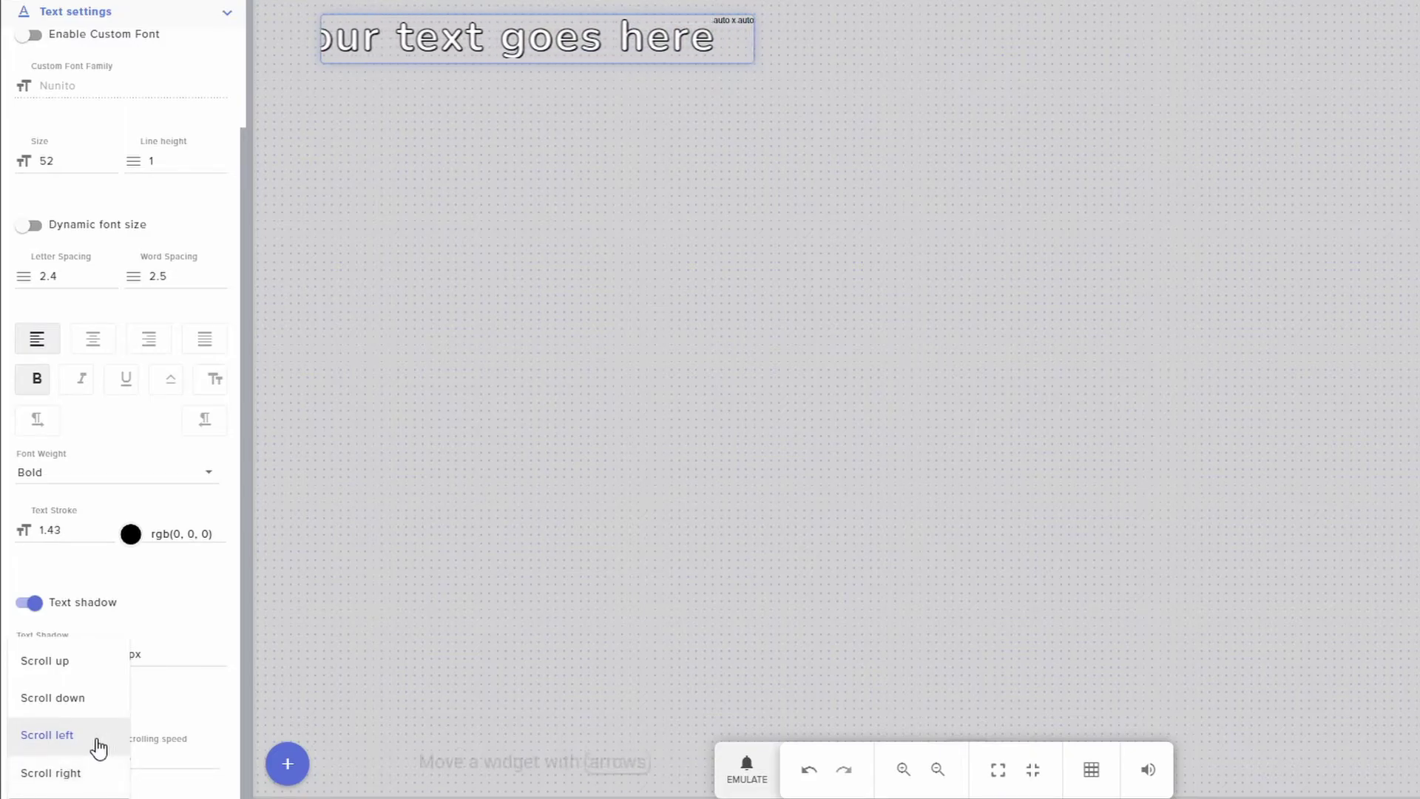
click(95, 746)
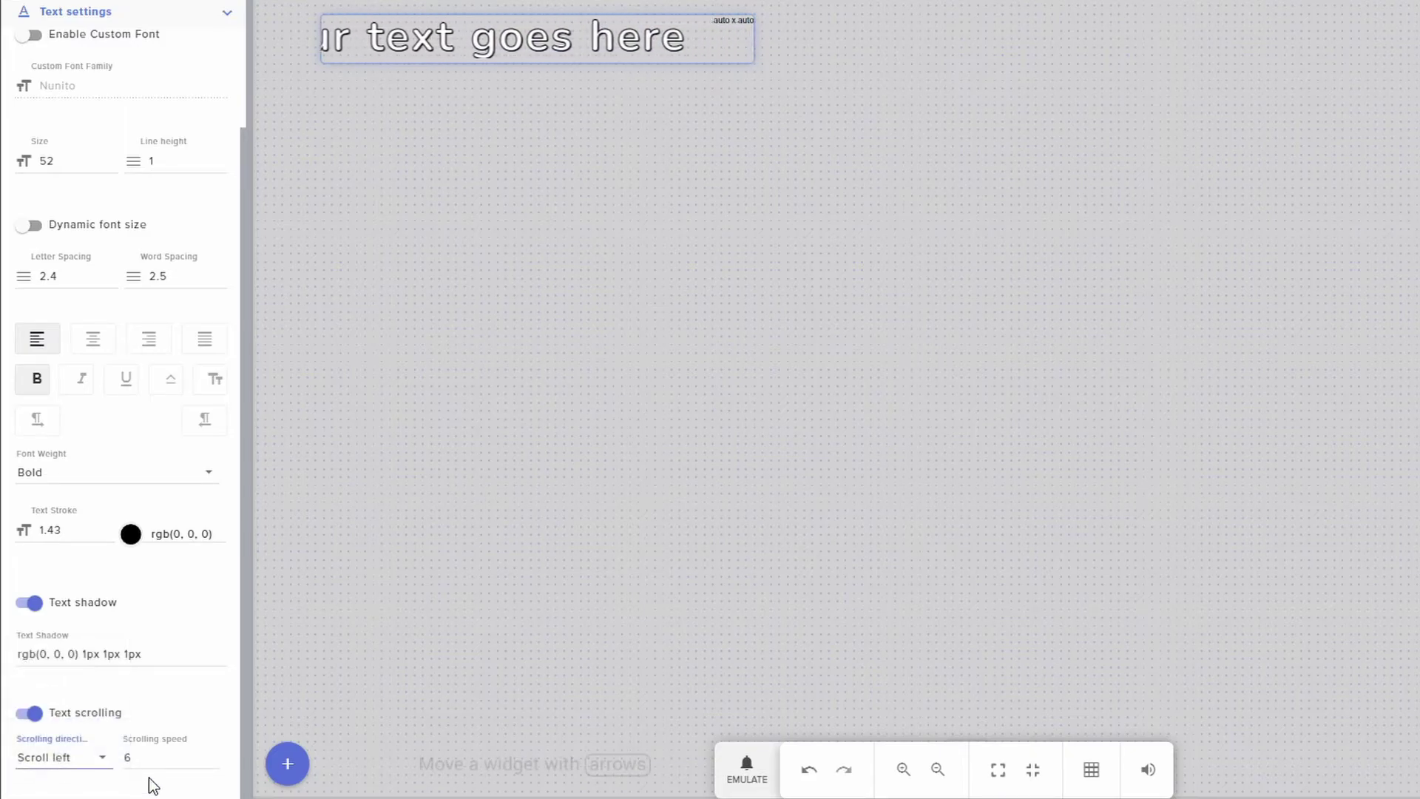
- Set the scrolling speed to 5
click(212, 755)
click(213, 754)
click(212, 754)
click(212, 754)
click(212, 754)
click(212, 753)
click(212, 755)
click(213, 754)
click(212, 754)
click(212, 755)
click(212, 754)
click(213, 755)
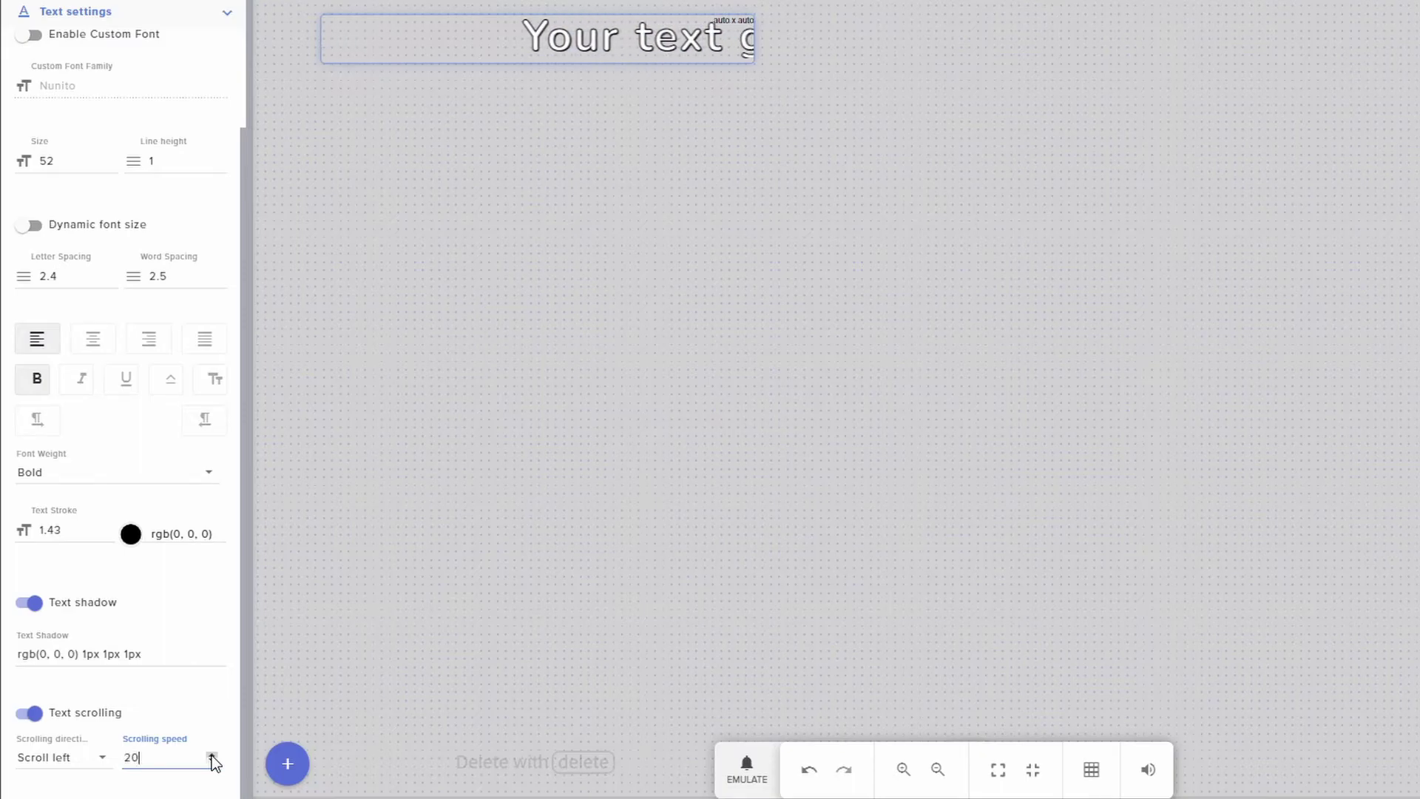
click(212, 762)
click(212, 762)
key(BackSpace)
text(0)
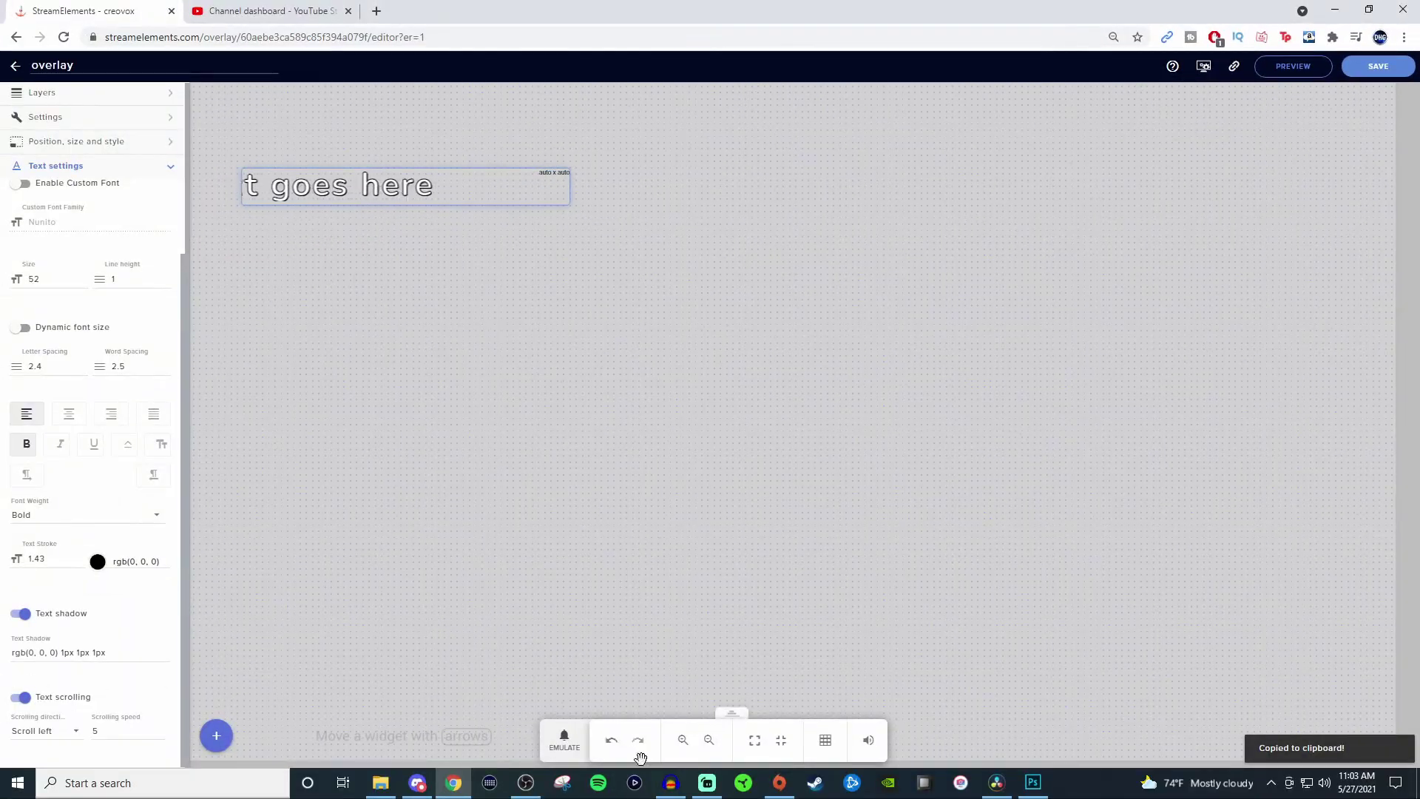
- In Streamlabs OBS, delete the existing Browser Source from the scene
click(707, 782)
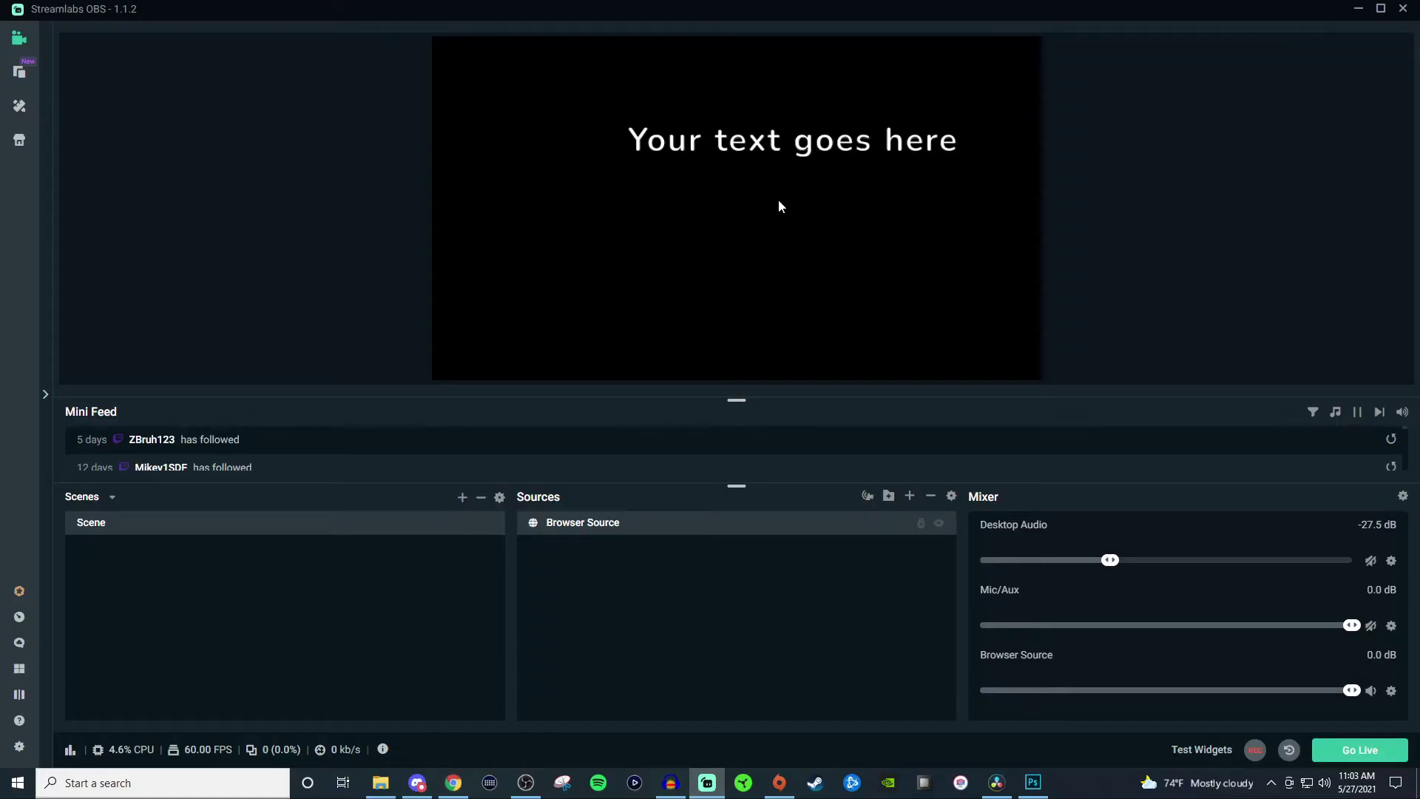
click(688, 534)
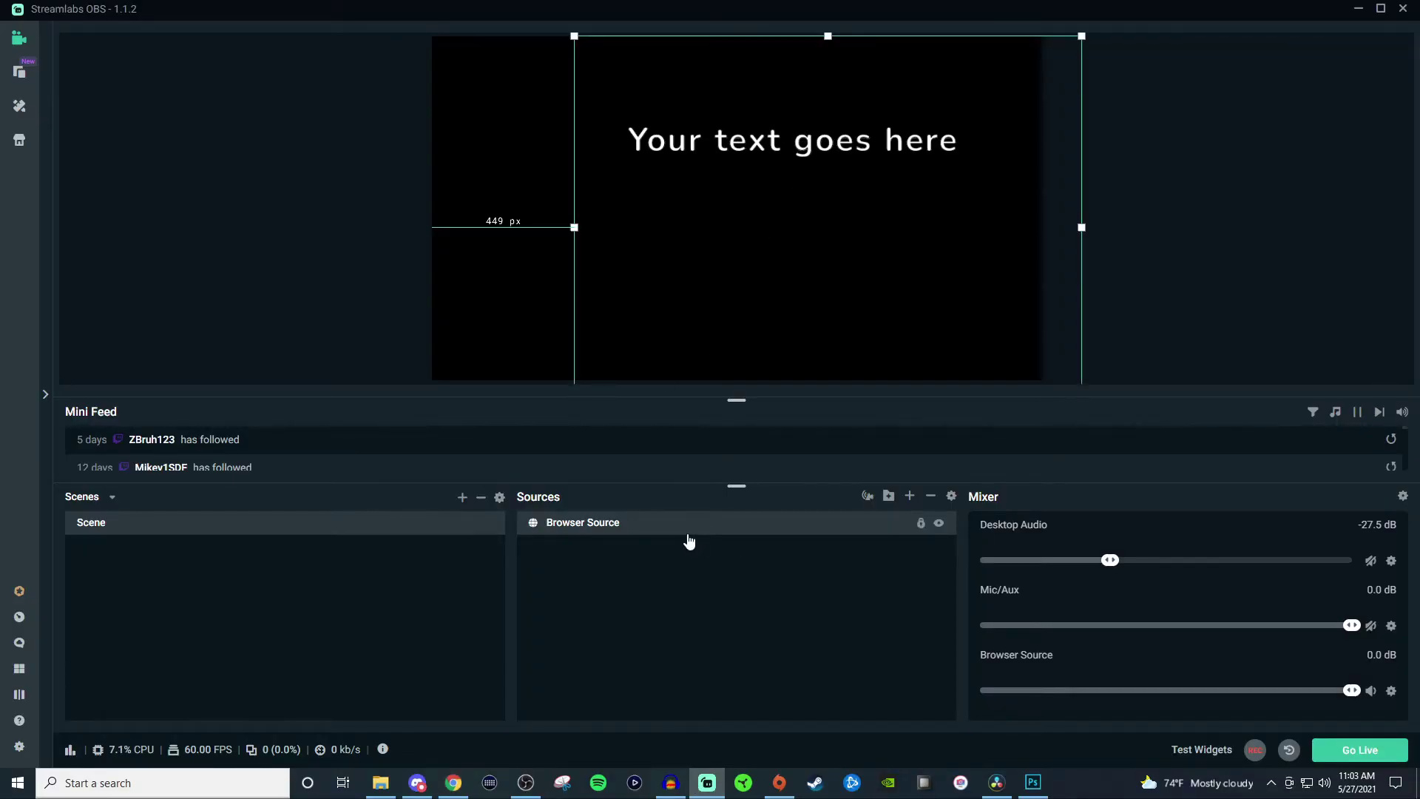
key(Delete)
click(748, 392)
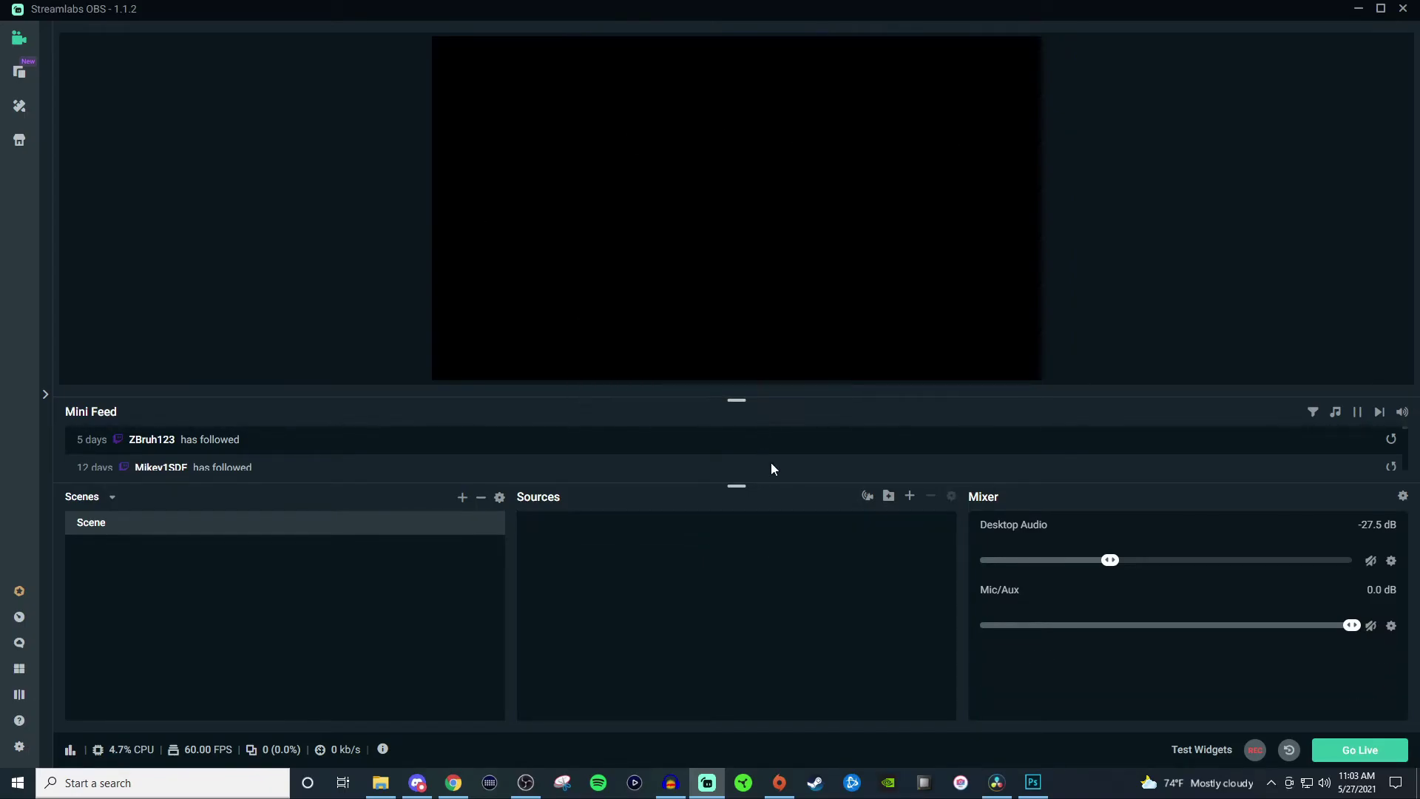
- Add a new Browser Source to the scene's Sources
click(909, 496)
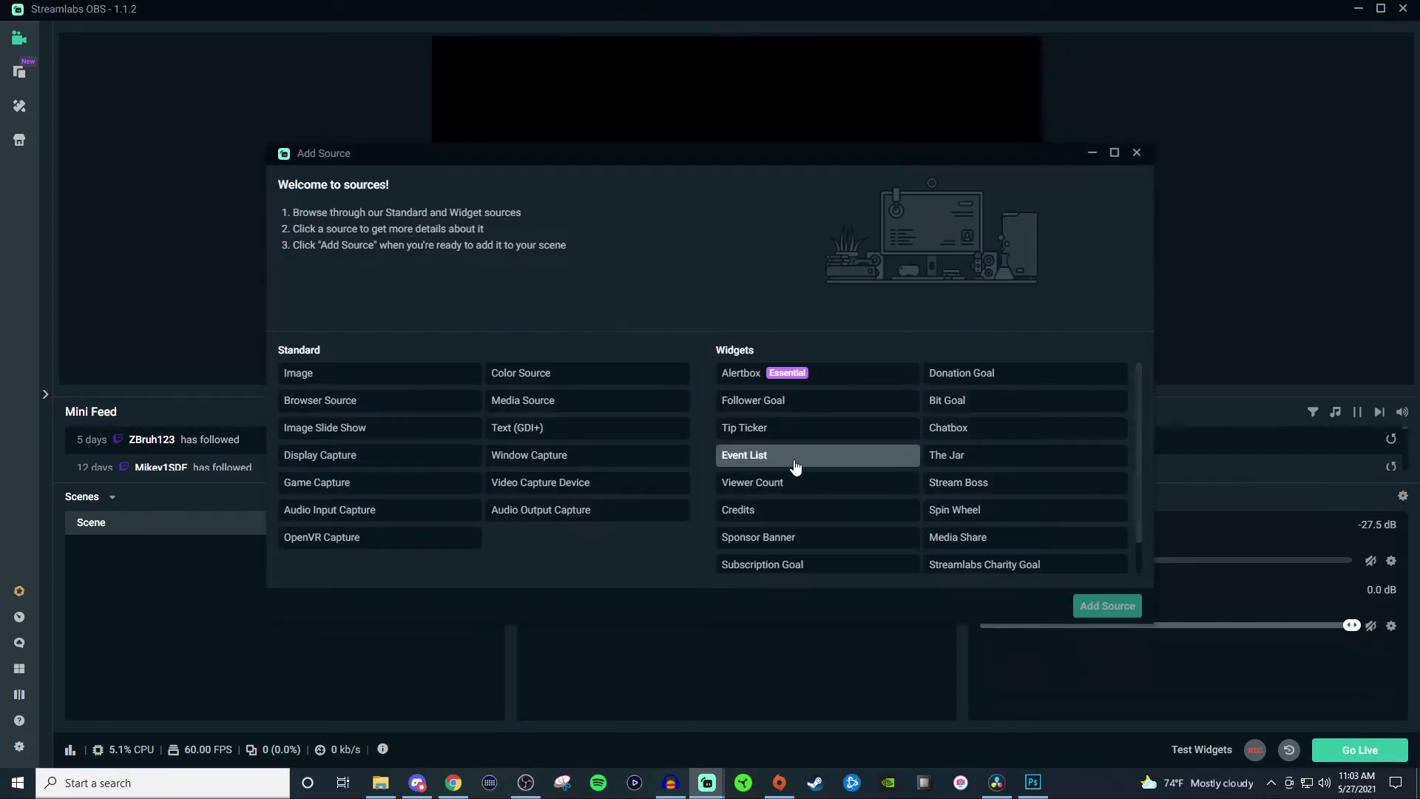
click(435, 411)
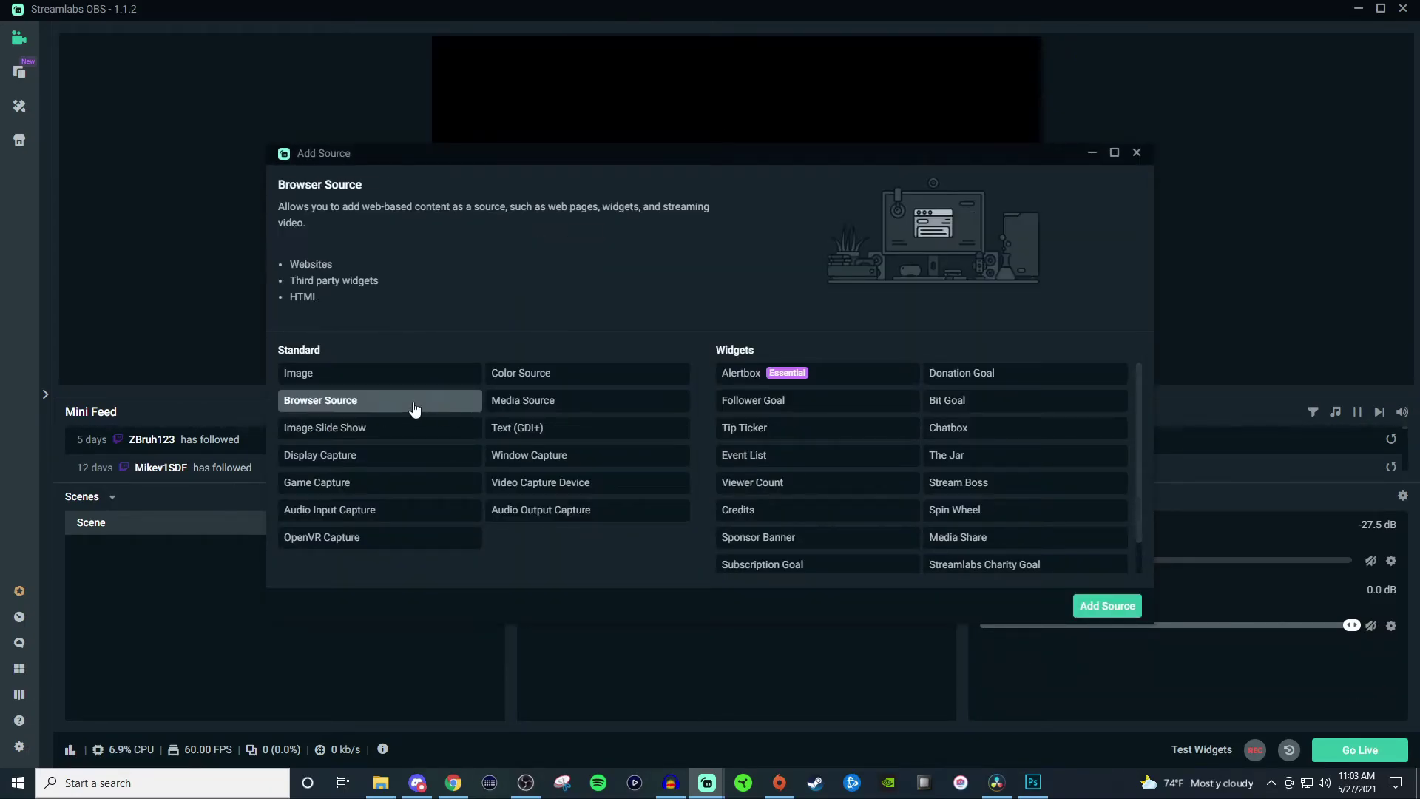
click(1108, 605)
- Create the source and replace its URL with the pasted overlay link
click(883, 486)
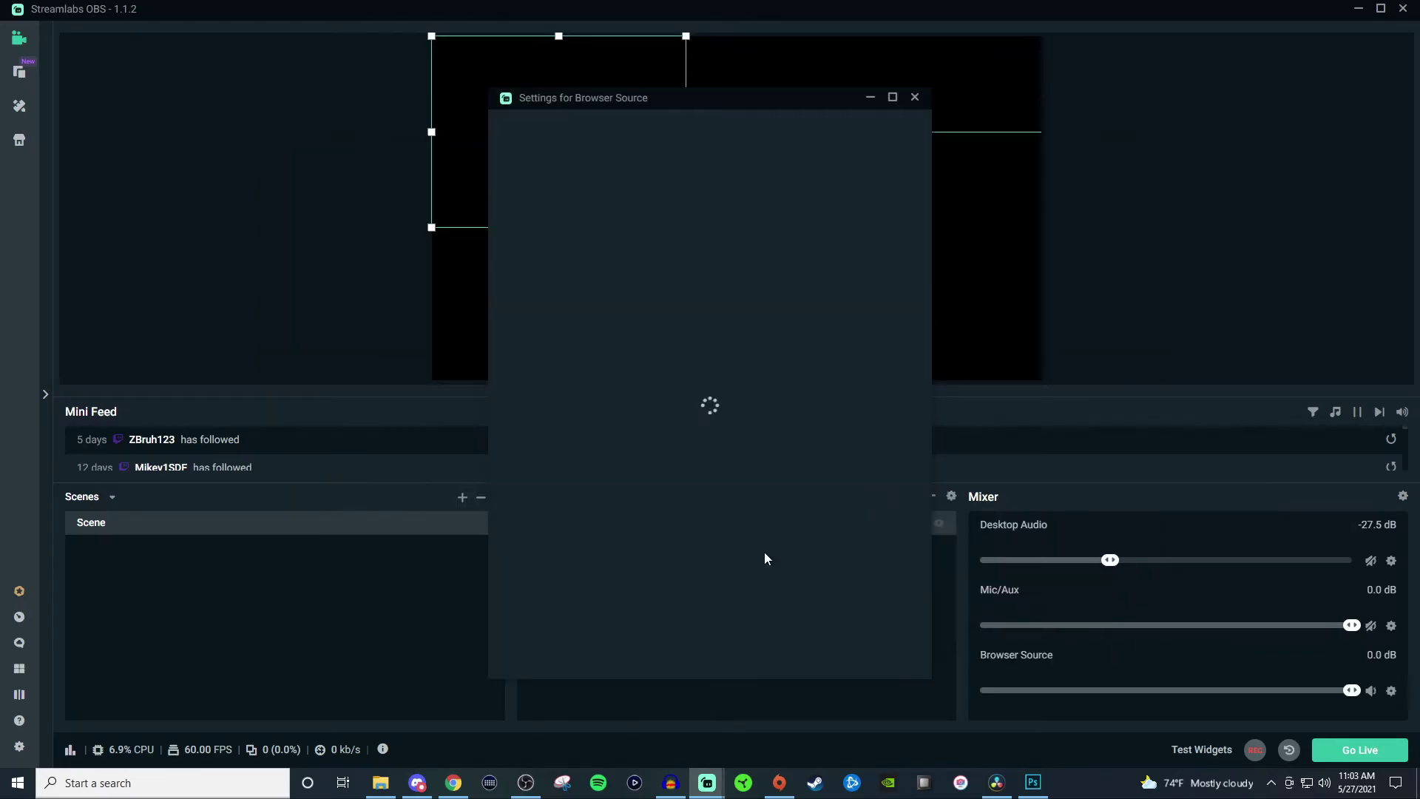
triple_click(772, 303)
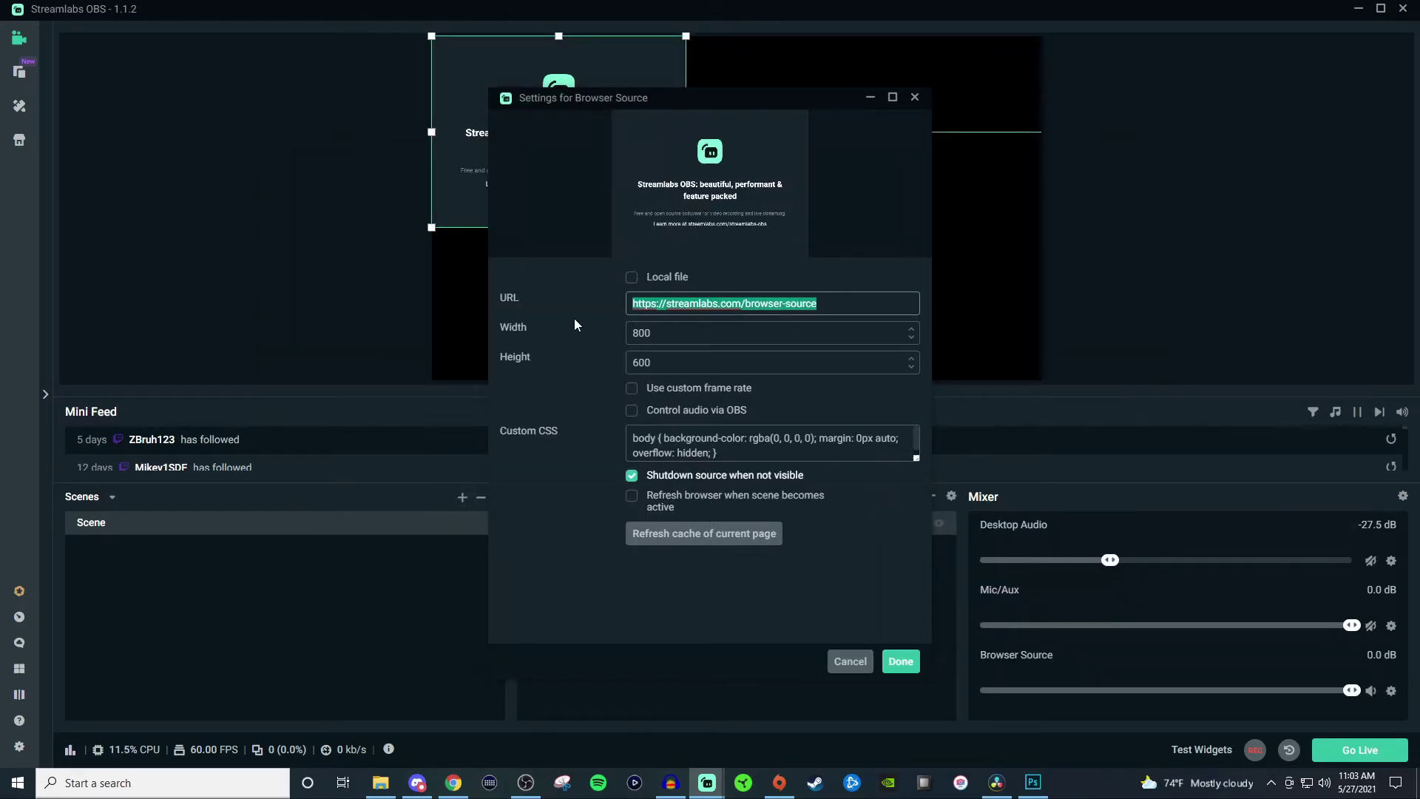
key(ctrl+v)
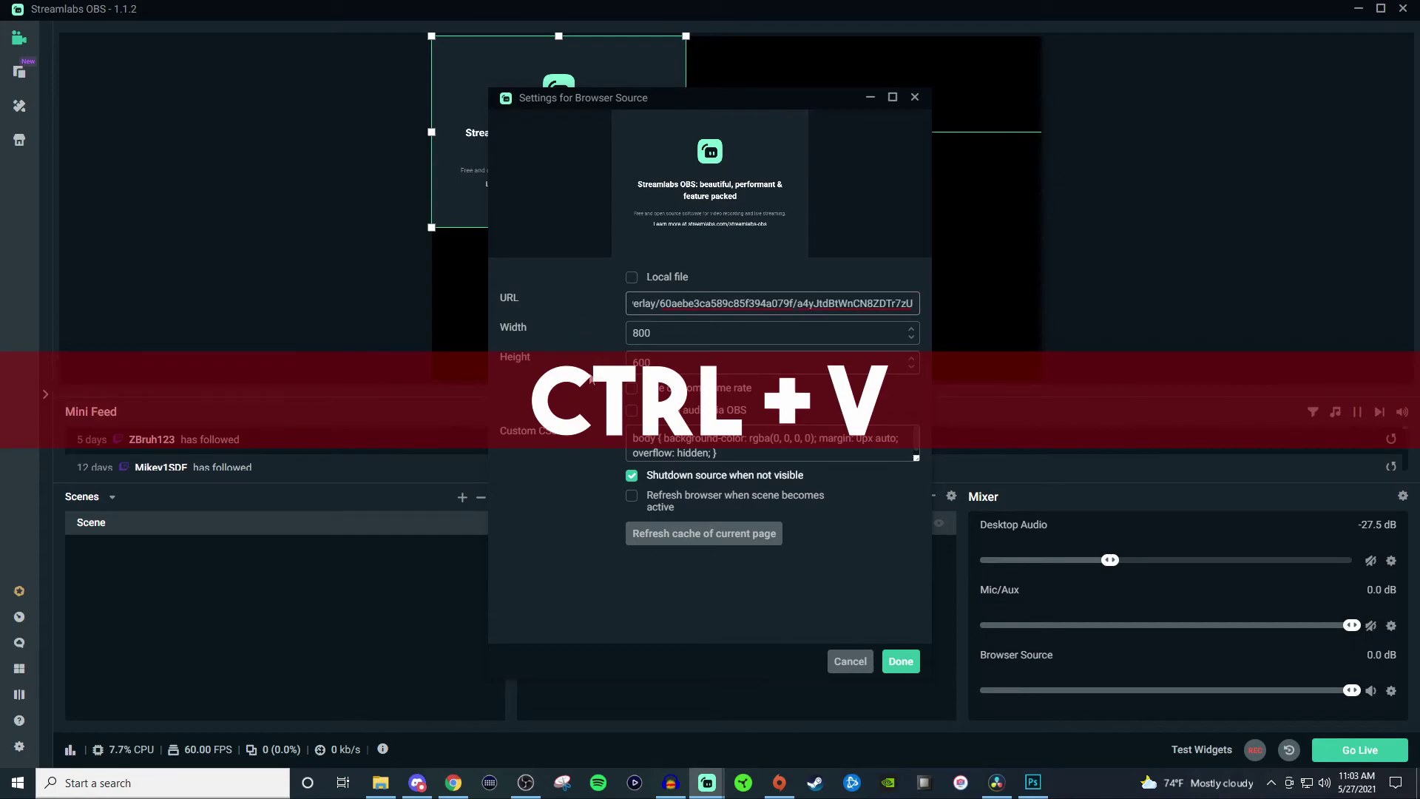
click(902, 661)
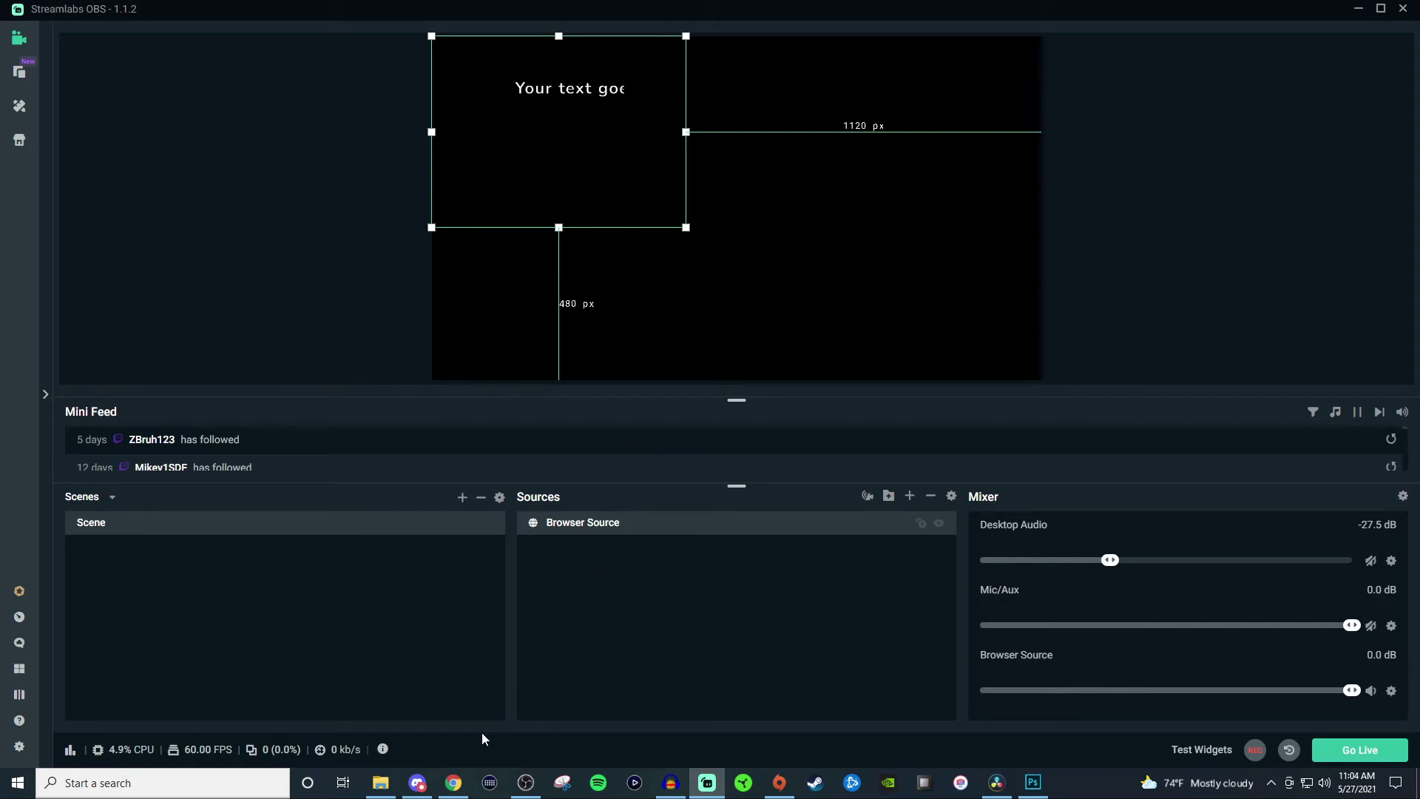
- Bring the Chrome window with the StreamElements overlay editor back to the front
click(457, 783)
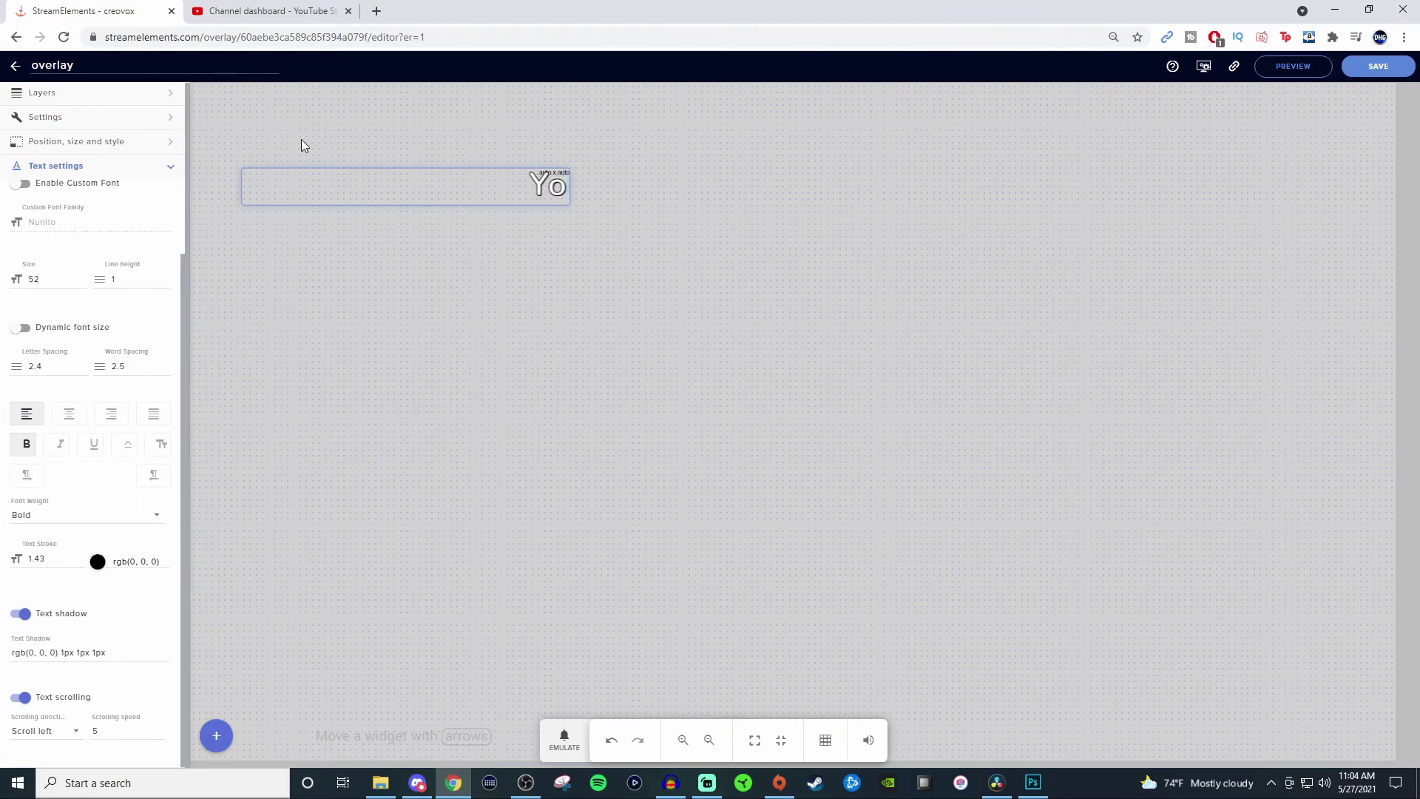